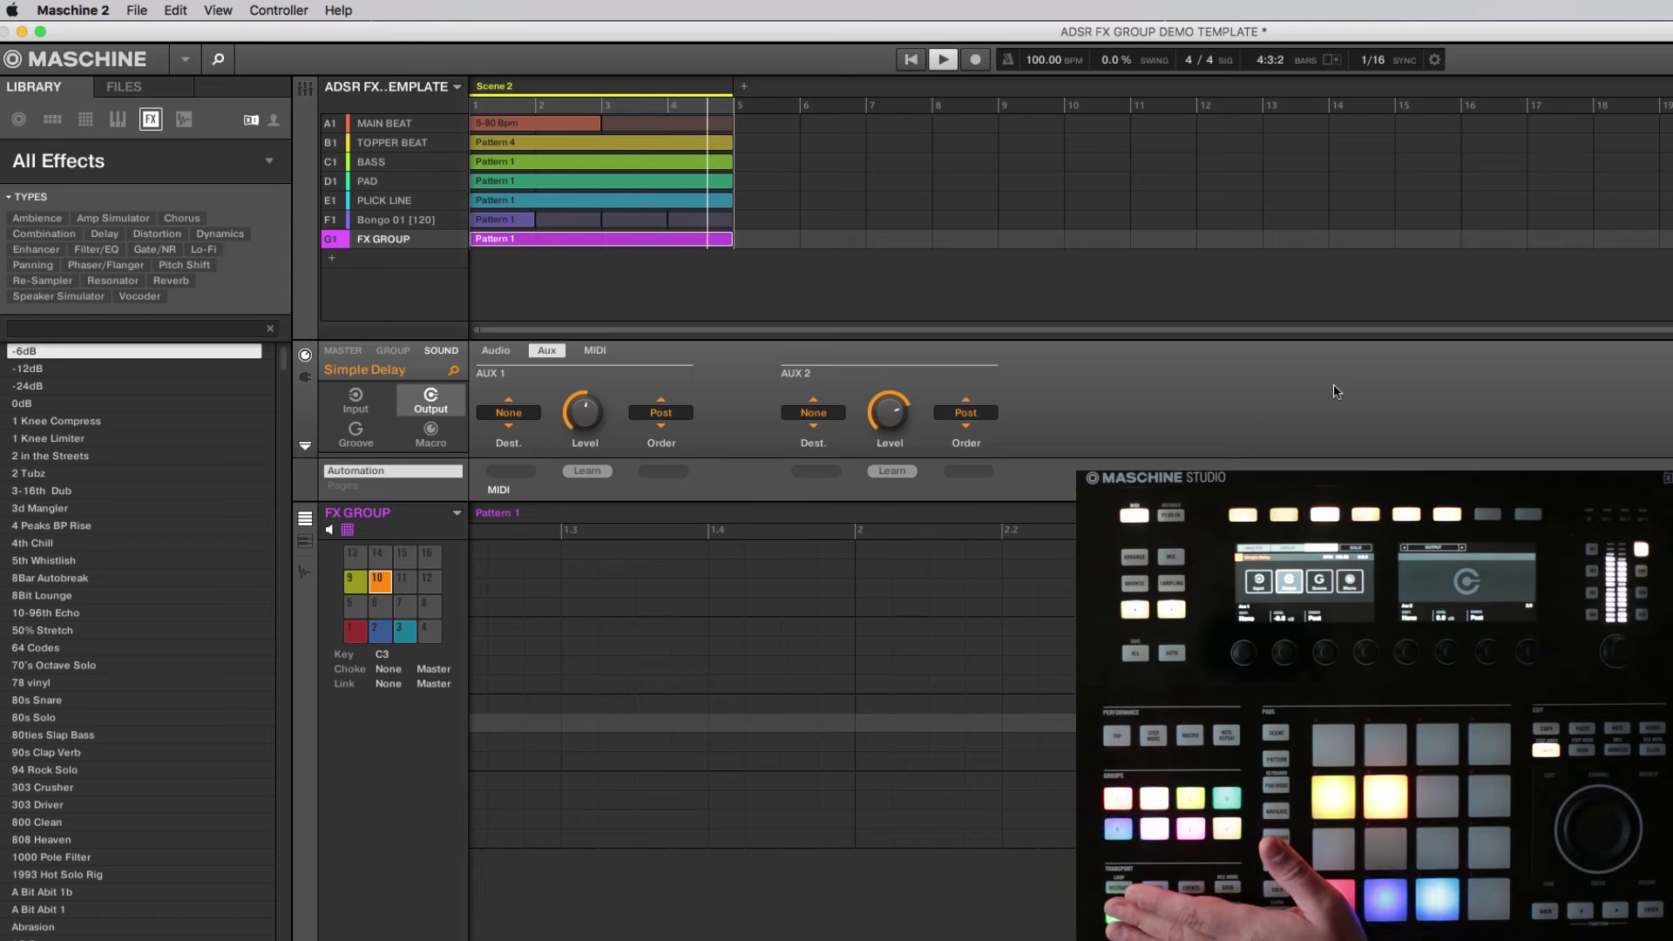
Stop playback and list the FX GROUP sounds by name beside the pad grid
{"action": "key", "text": "space"}
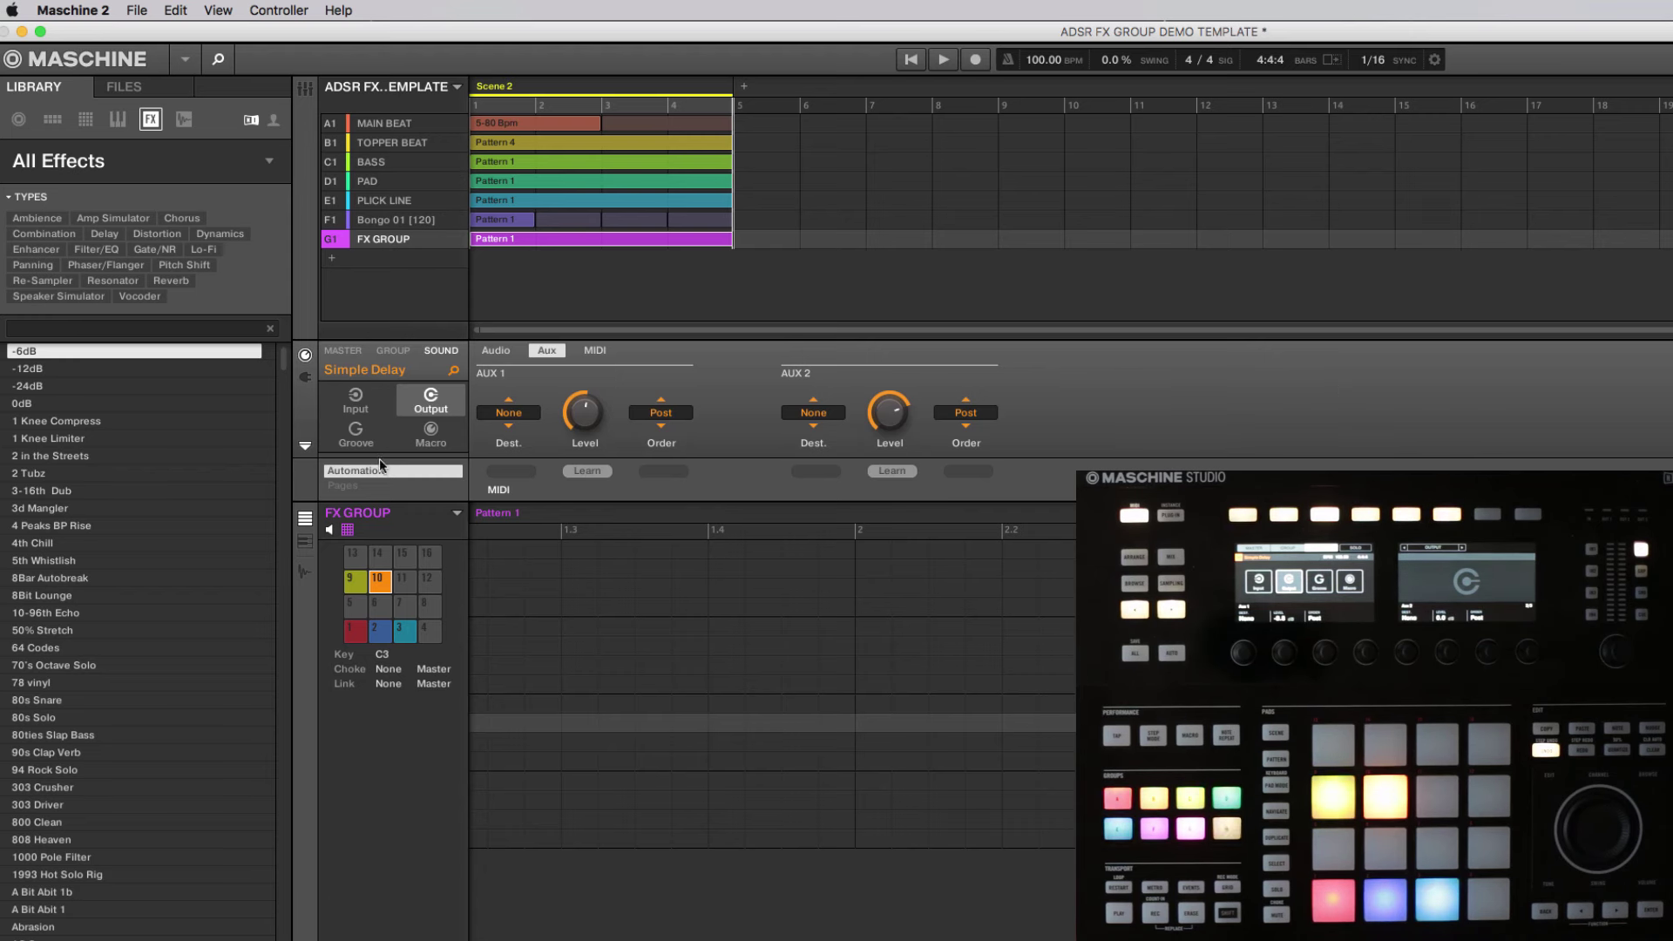
{"action": "left_click", "coordinate": [330, 532]}
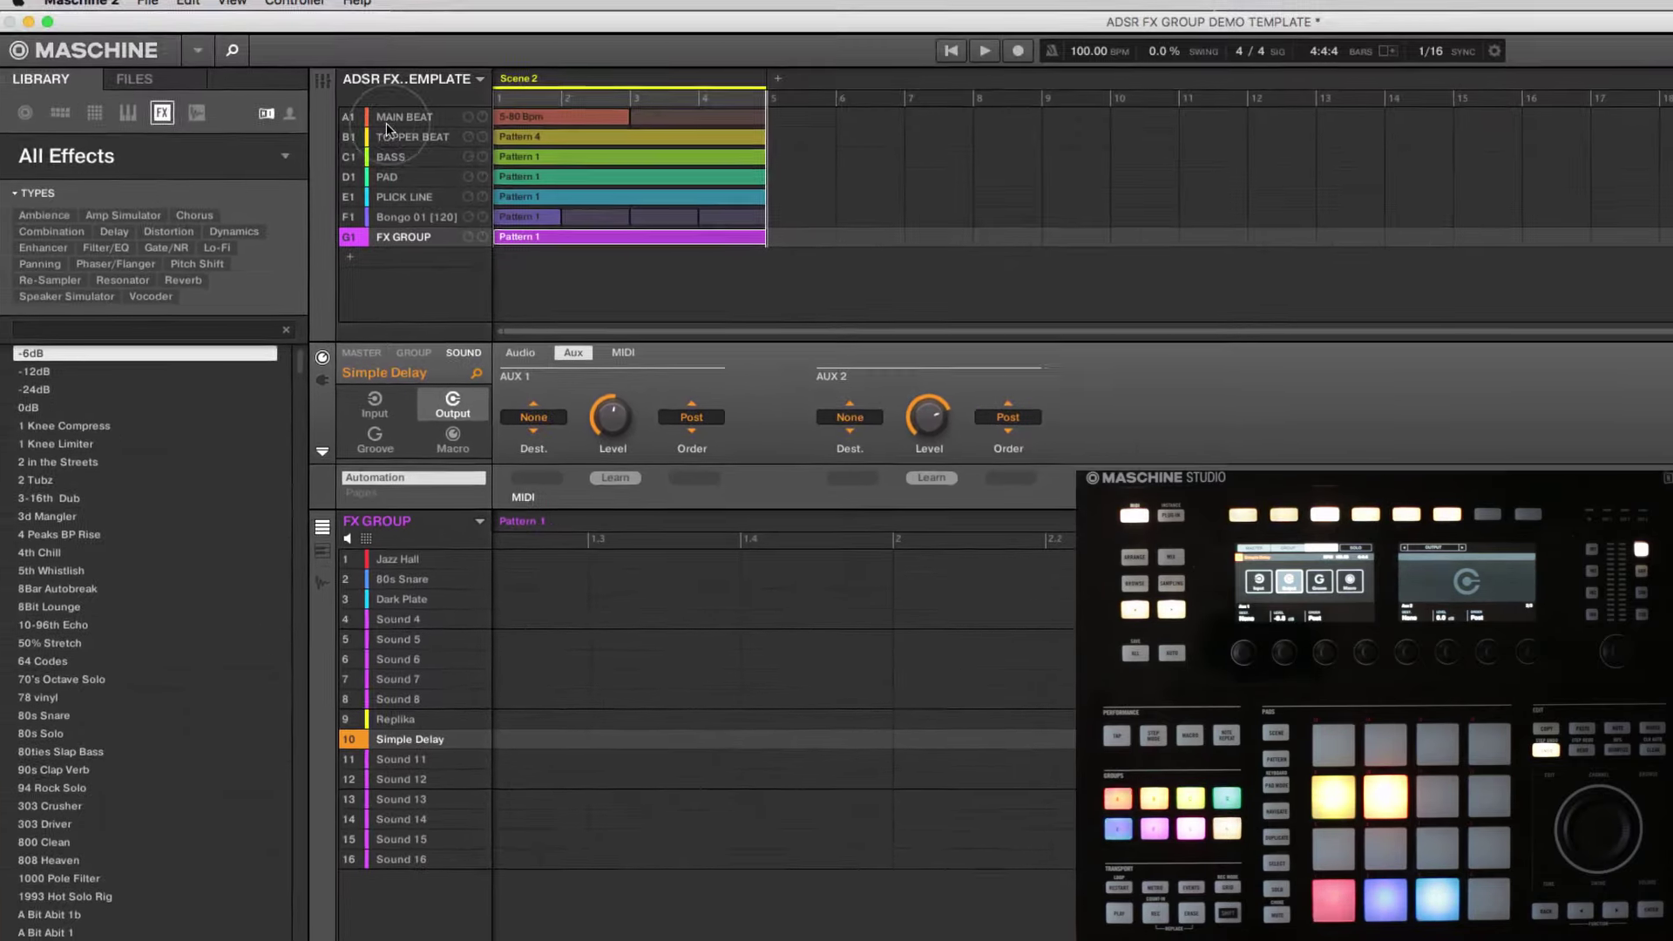
Review each group in the arrange view, then open A1 MAIN BEAT's drum sounds
{"action": "left_click", "coordinate": [408, 127]}
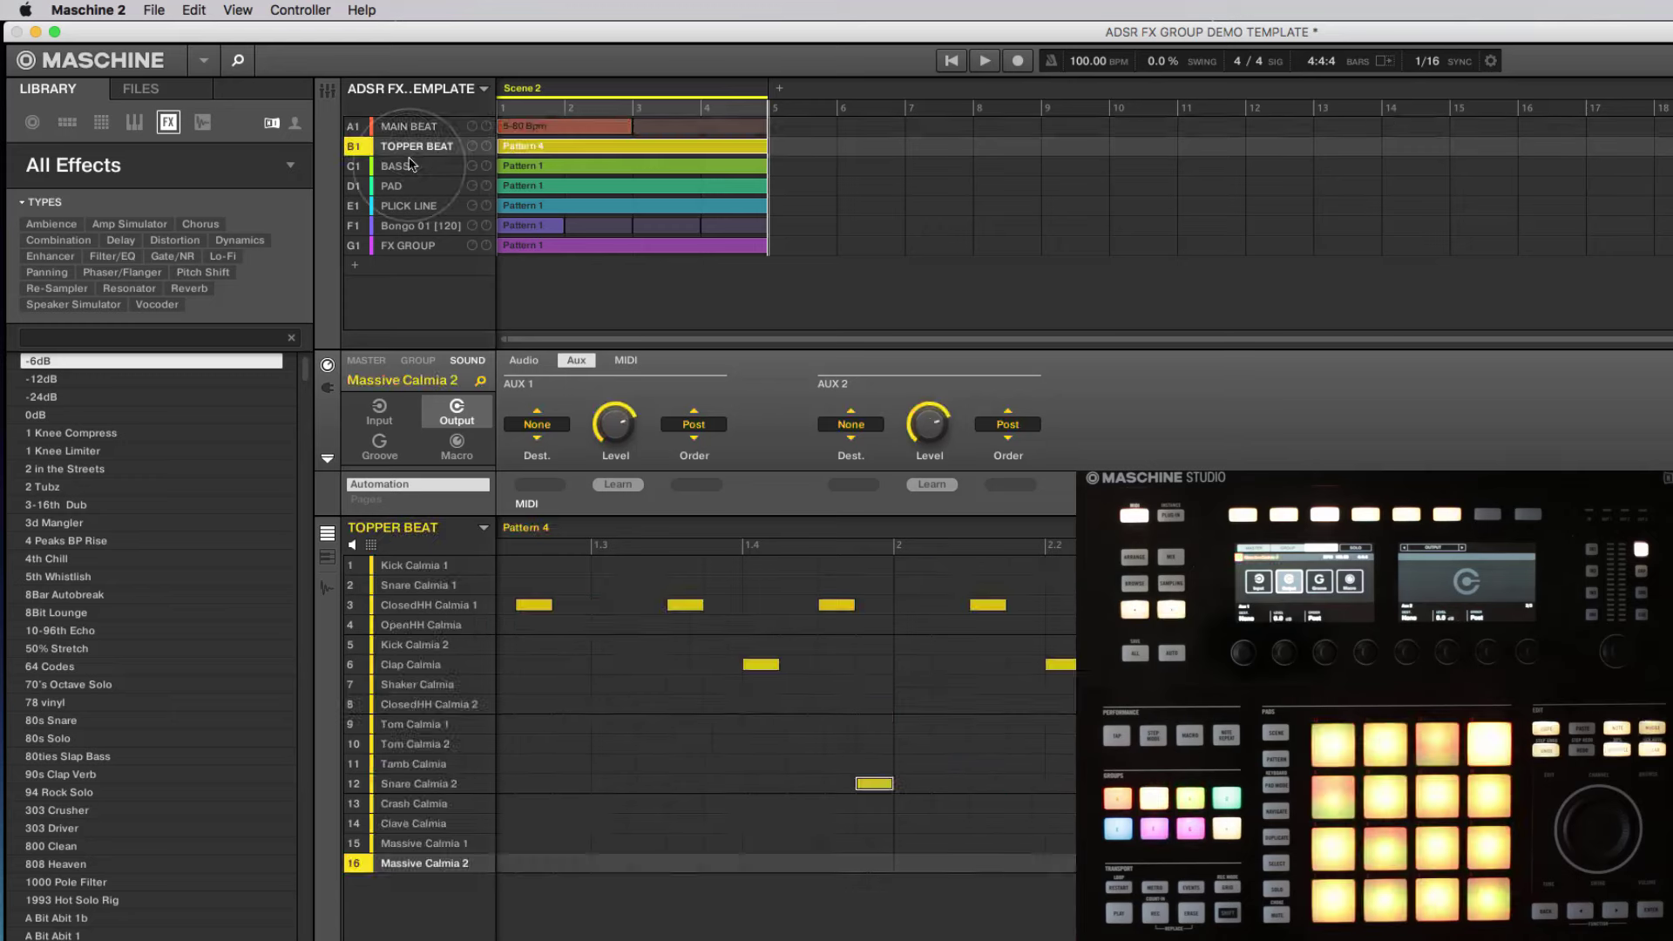
{"action": "left_click", "coordinate": [400, 166]}
{"action": "left_click", "coordinate": [398, 185]}
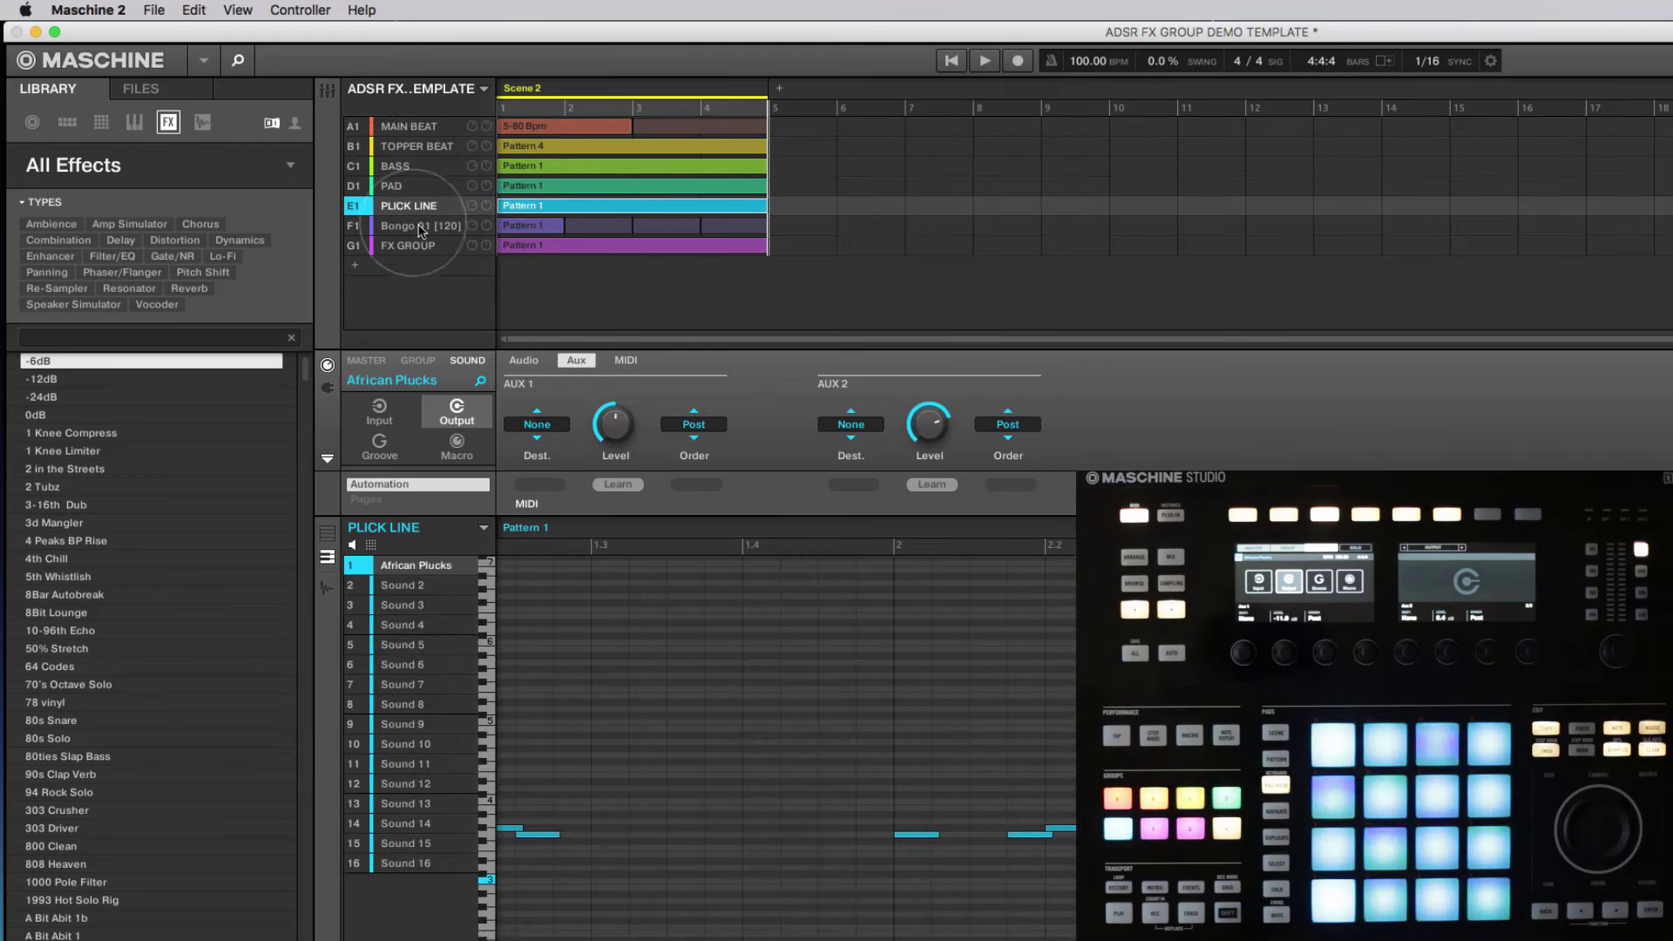
{"action": "left_click", "coordinate": [406, 225]}
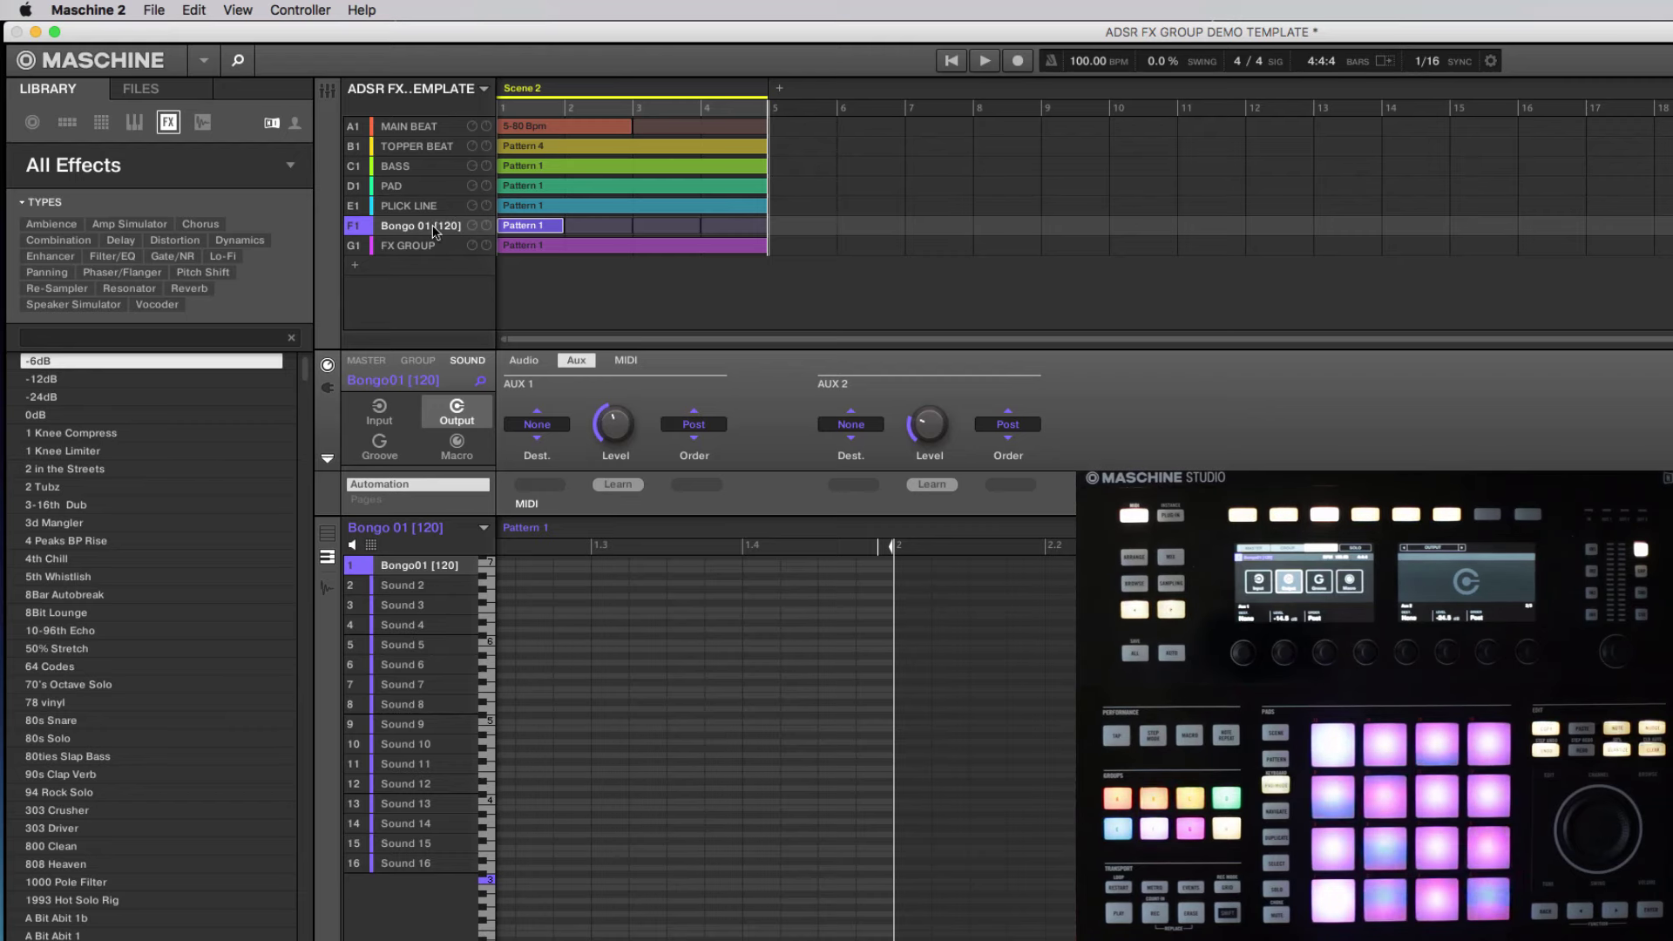
{"action": "left_click", "coordinate": [396, 127]}
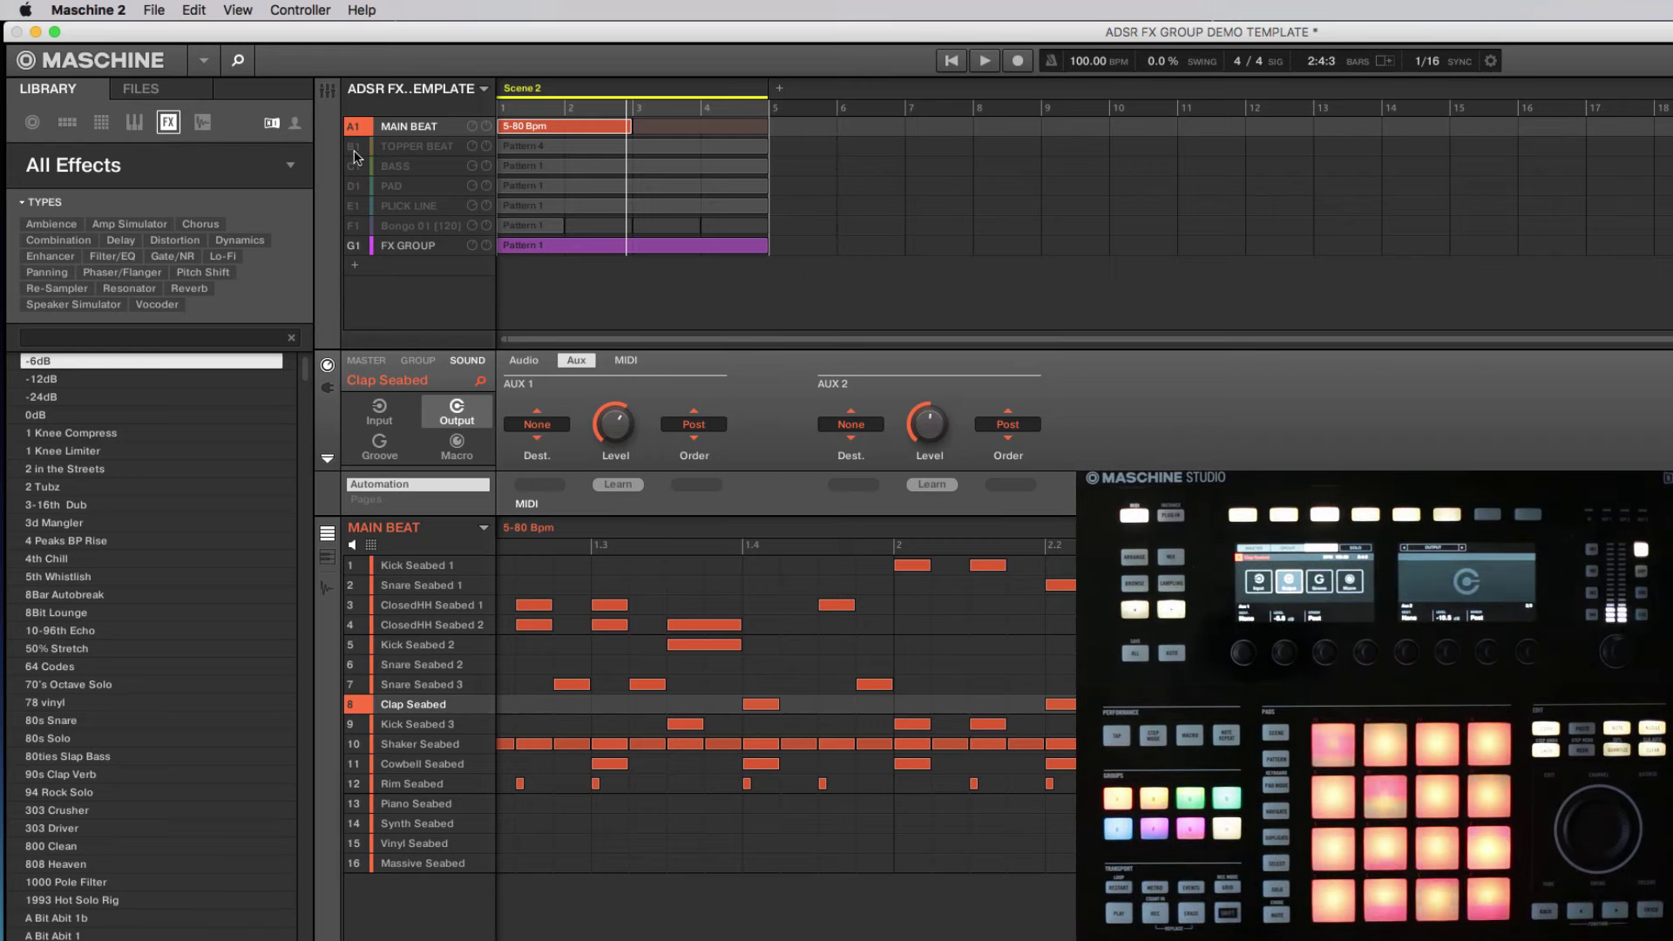
{"action": "mouse_move", "coordinate": [410, 666]}
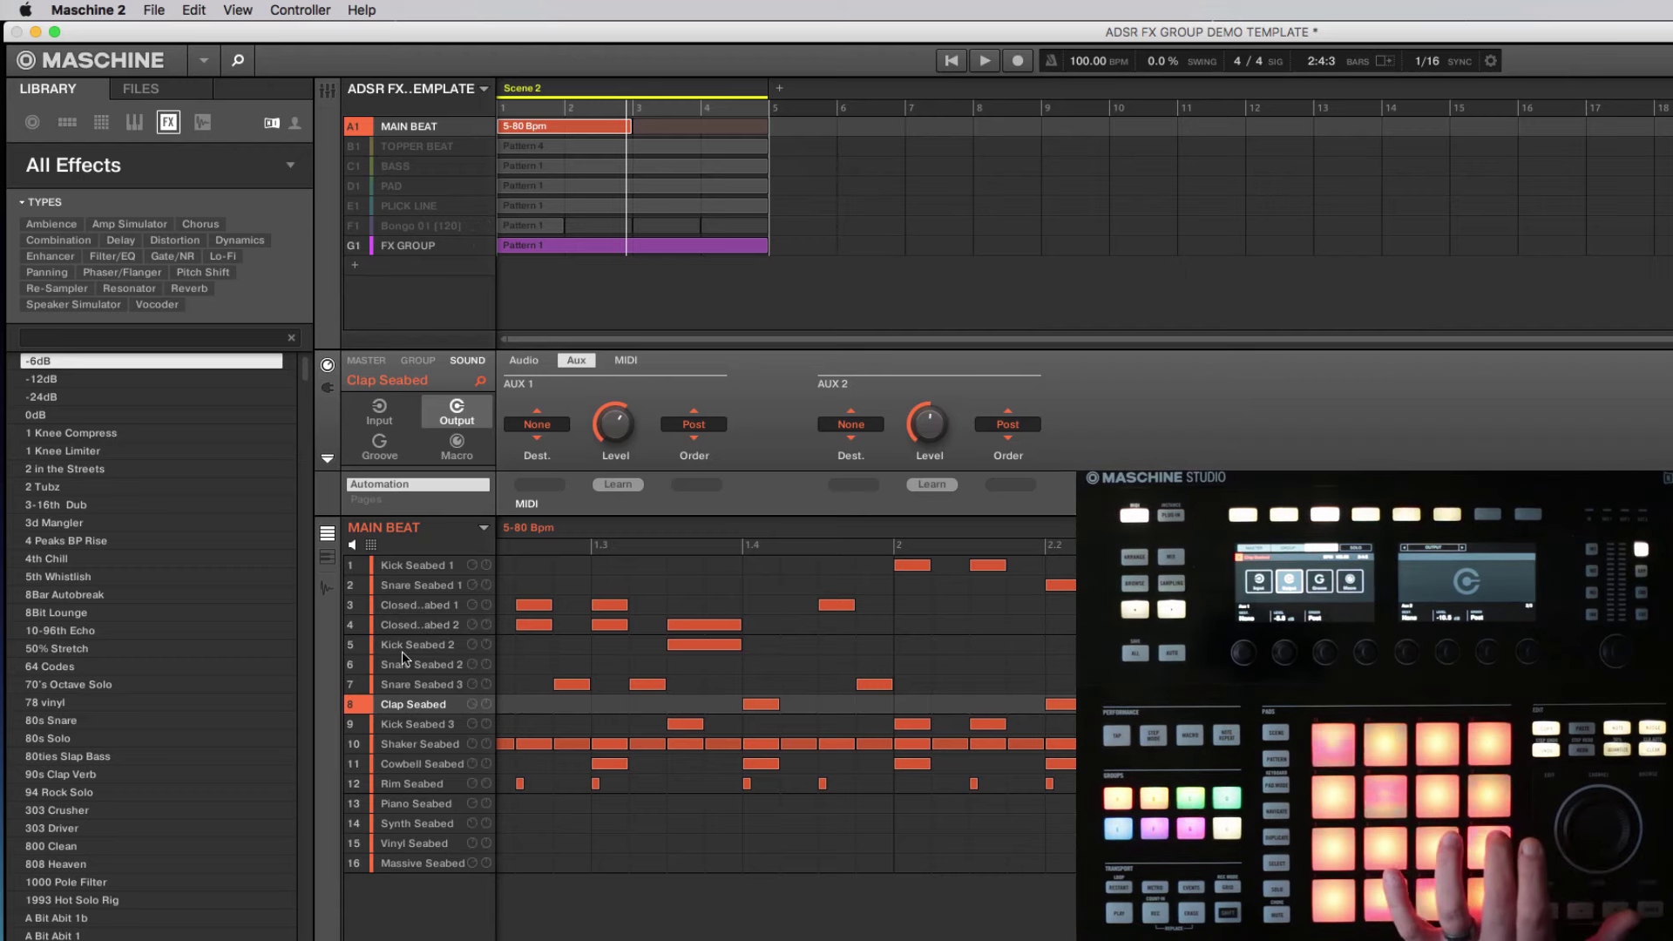
Route Clap Seabed's AUX 1 to G1:S2 80s Snare at about -4 dB
{"action": "left_click", "coordinate": [412, 677]}
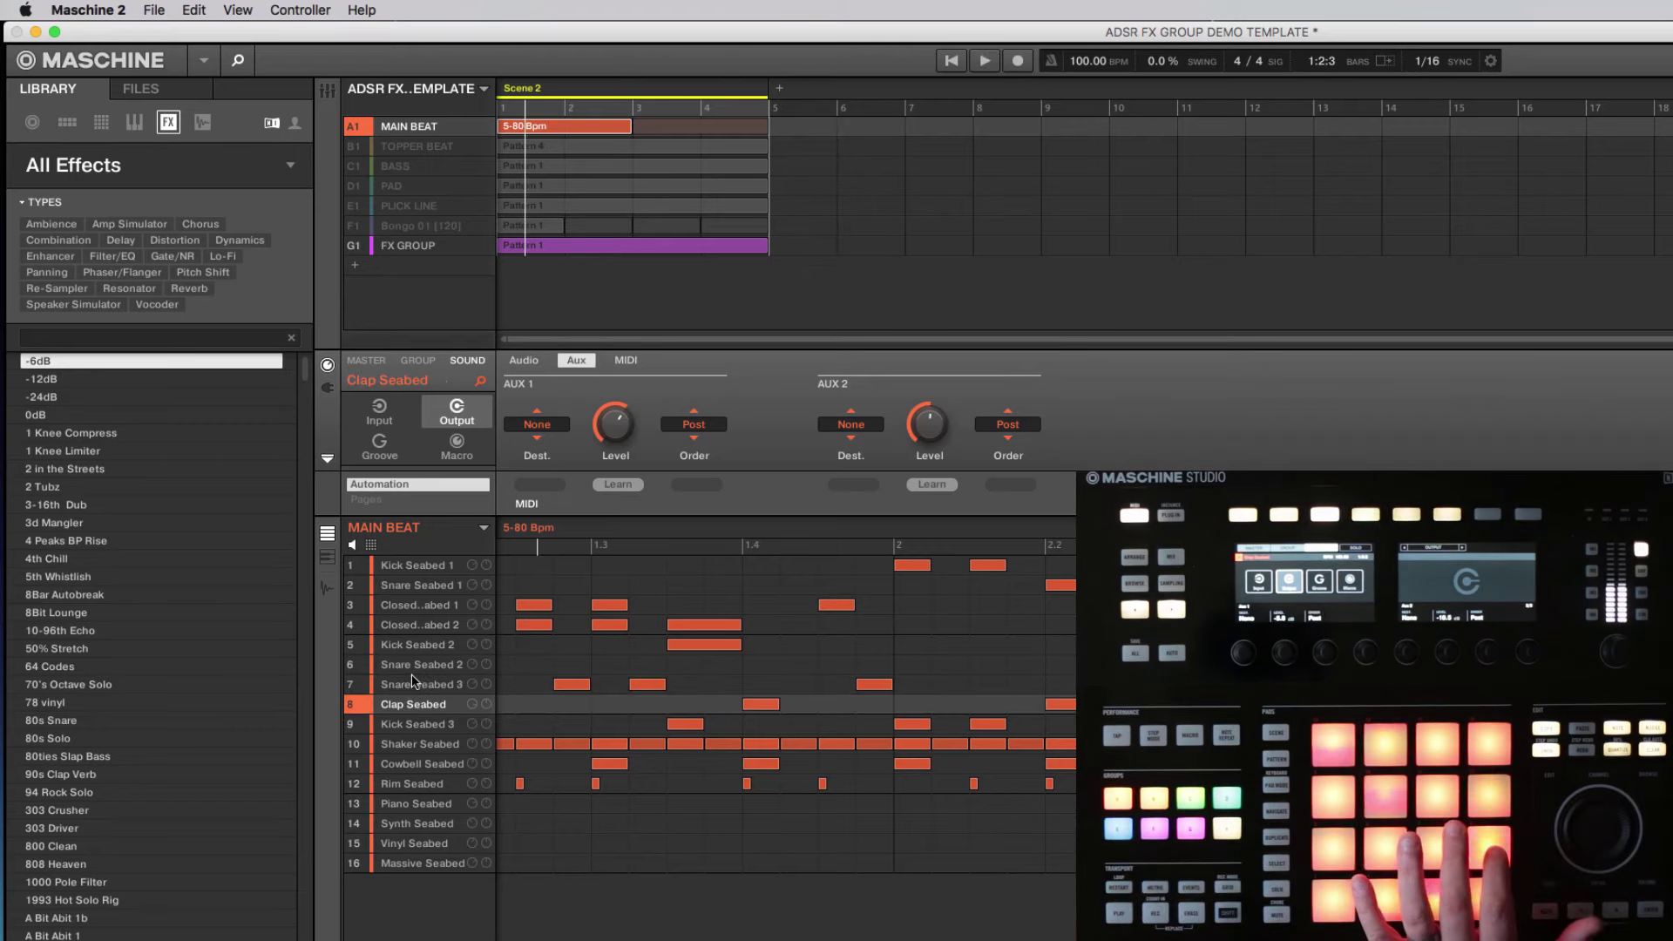
{"action": "left_click", "coordinate": [538, 425]}
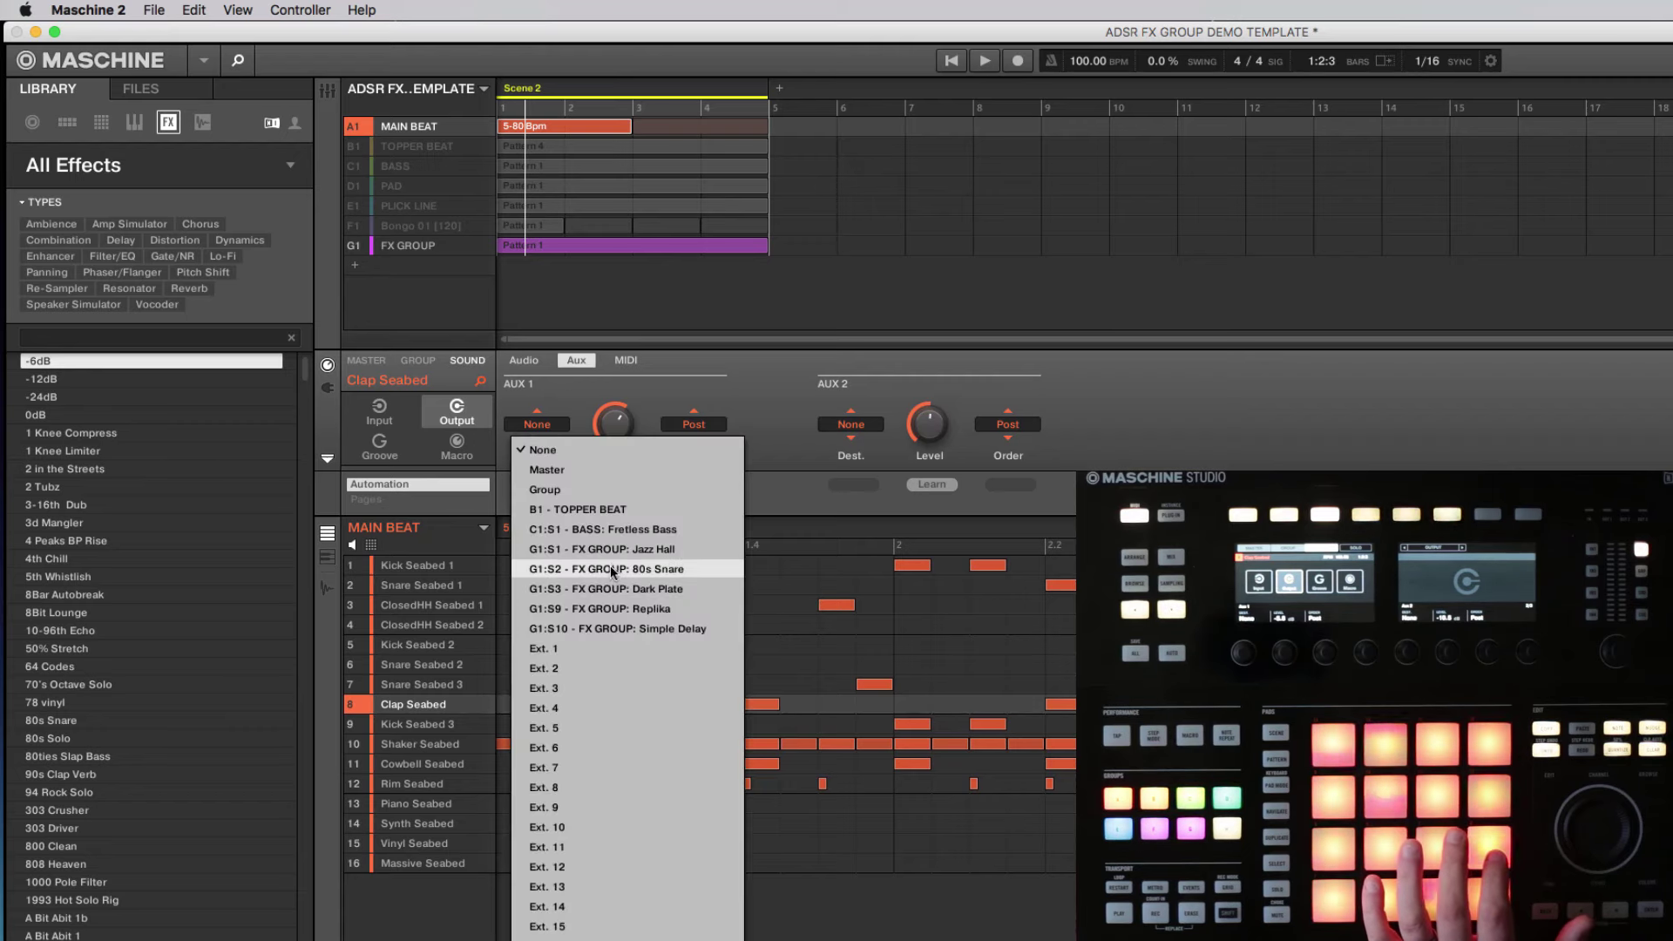
{"action": "left_click", "coordinate": [582, 569]}
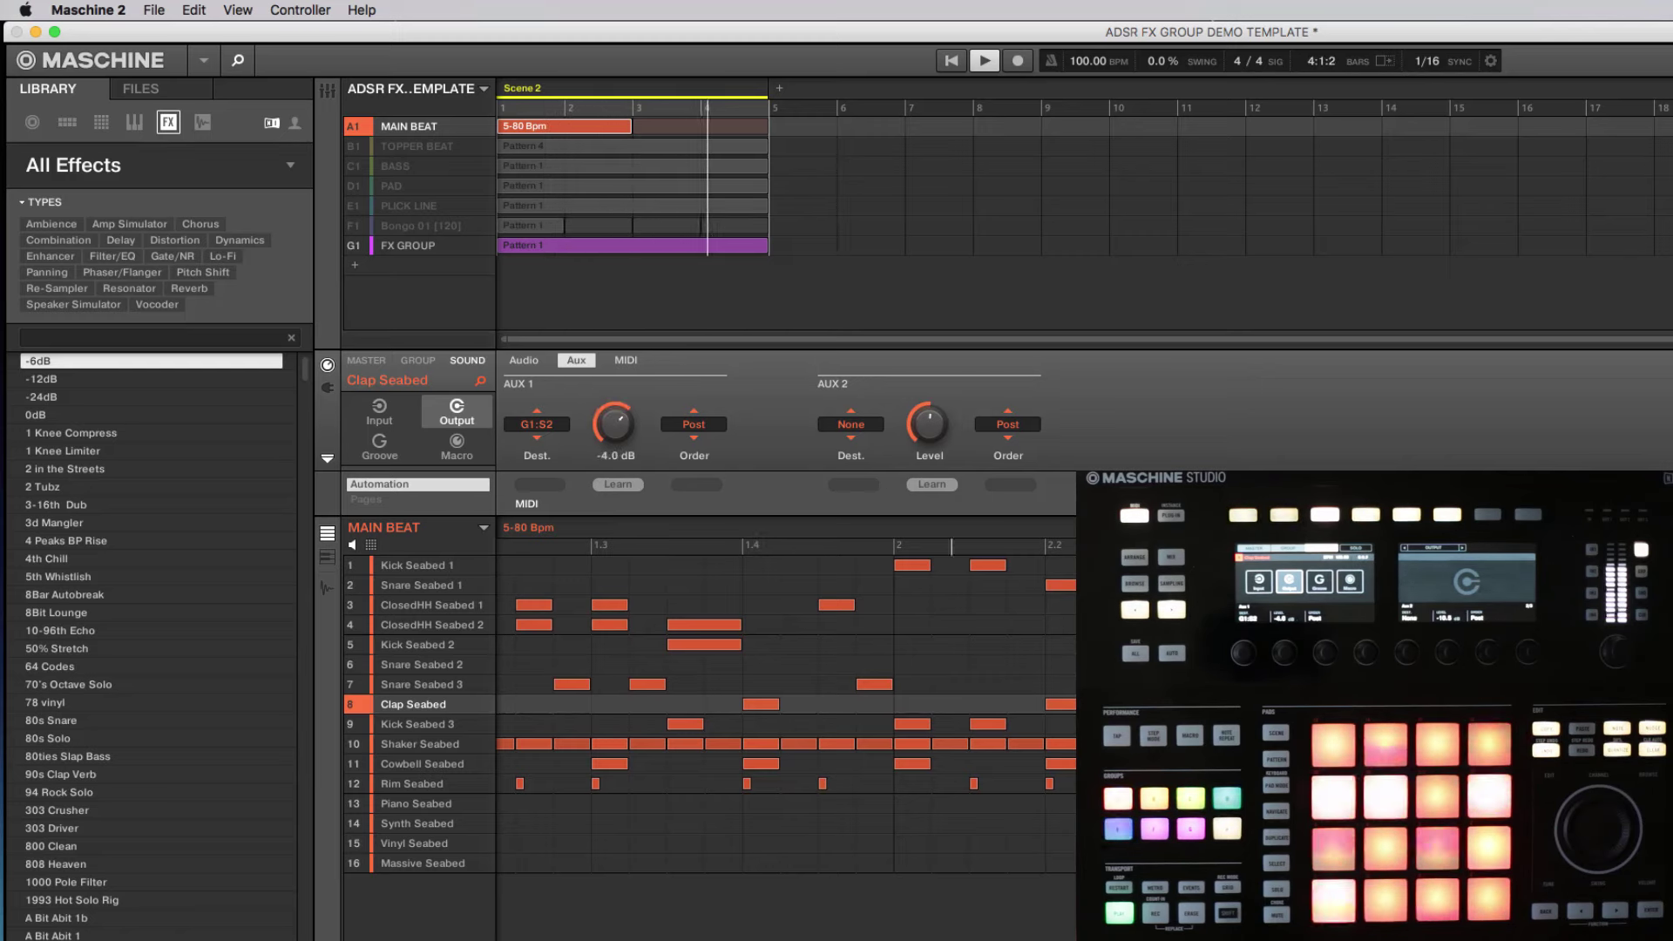
{"action": "left_click_drag", "start_coordinate": [615, 424], "coordinate": [611, 436]}
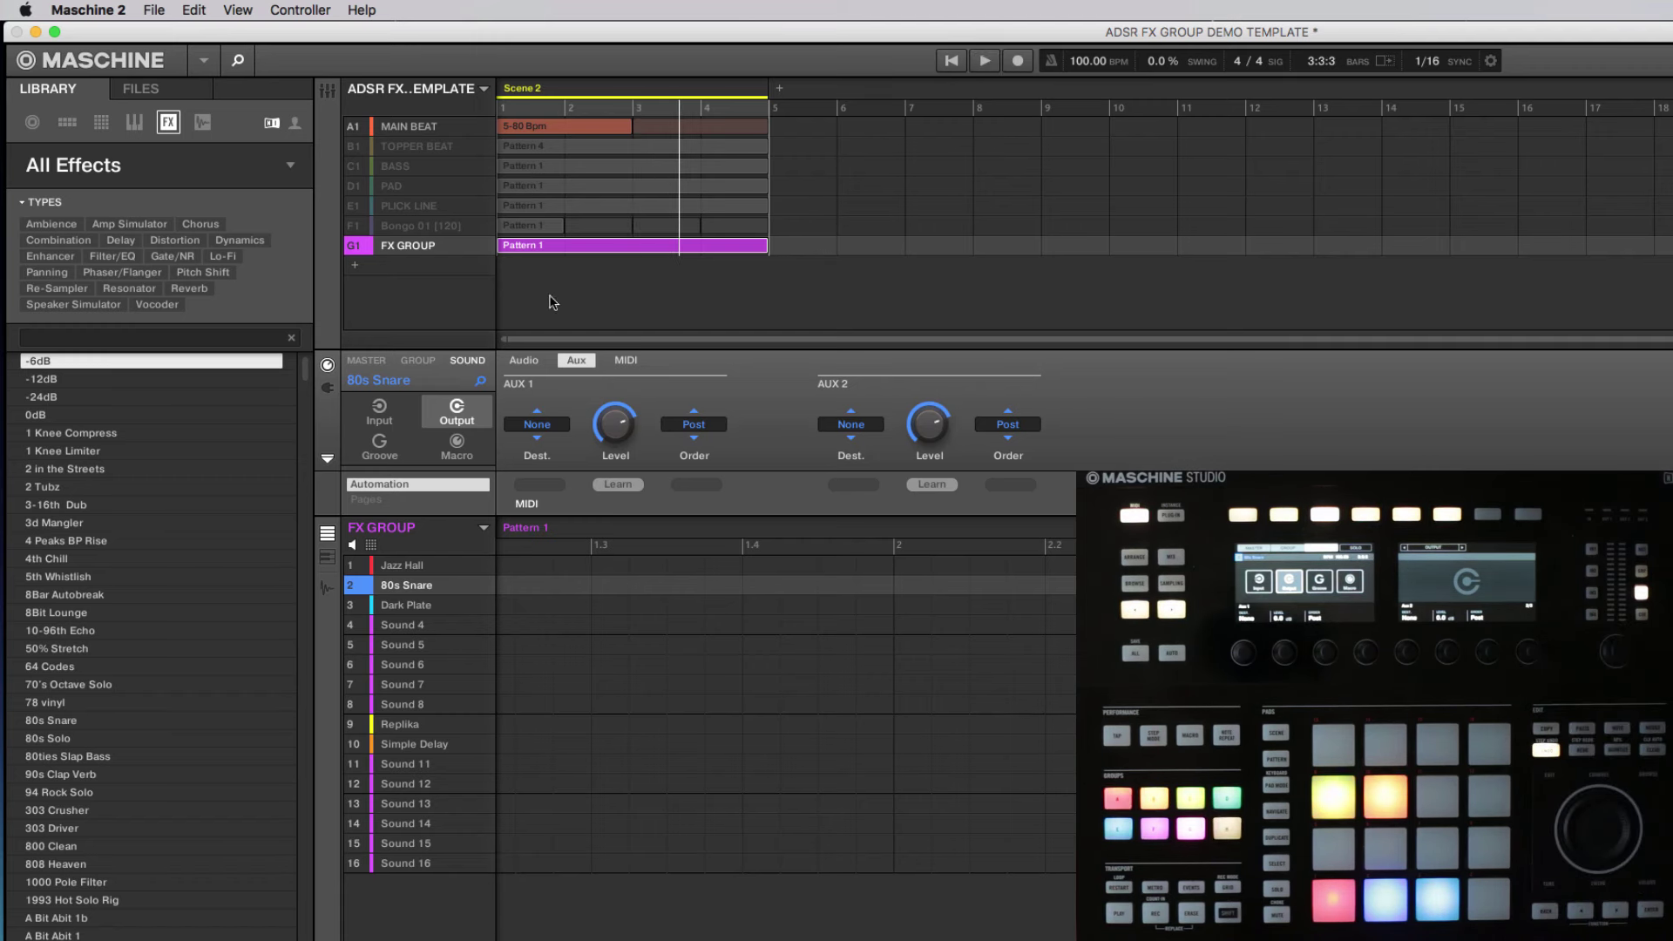
Unmute and select the TOPPER BEAT group and start playback
{"action": "left_click", "coordinate": [356, 146]}
{"action": "left_click", "coordinate": [353, 145]}
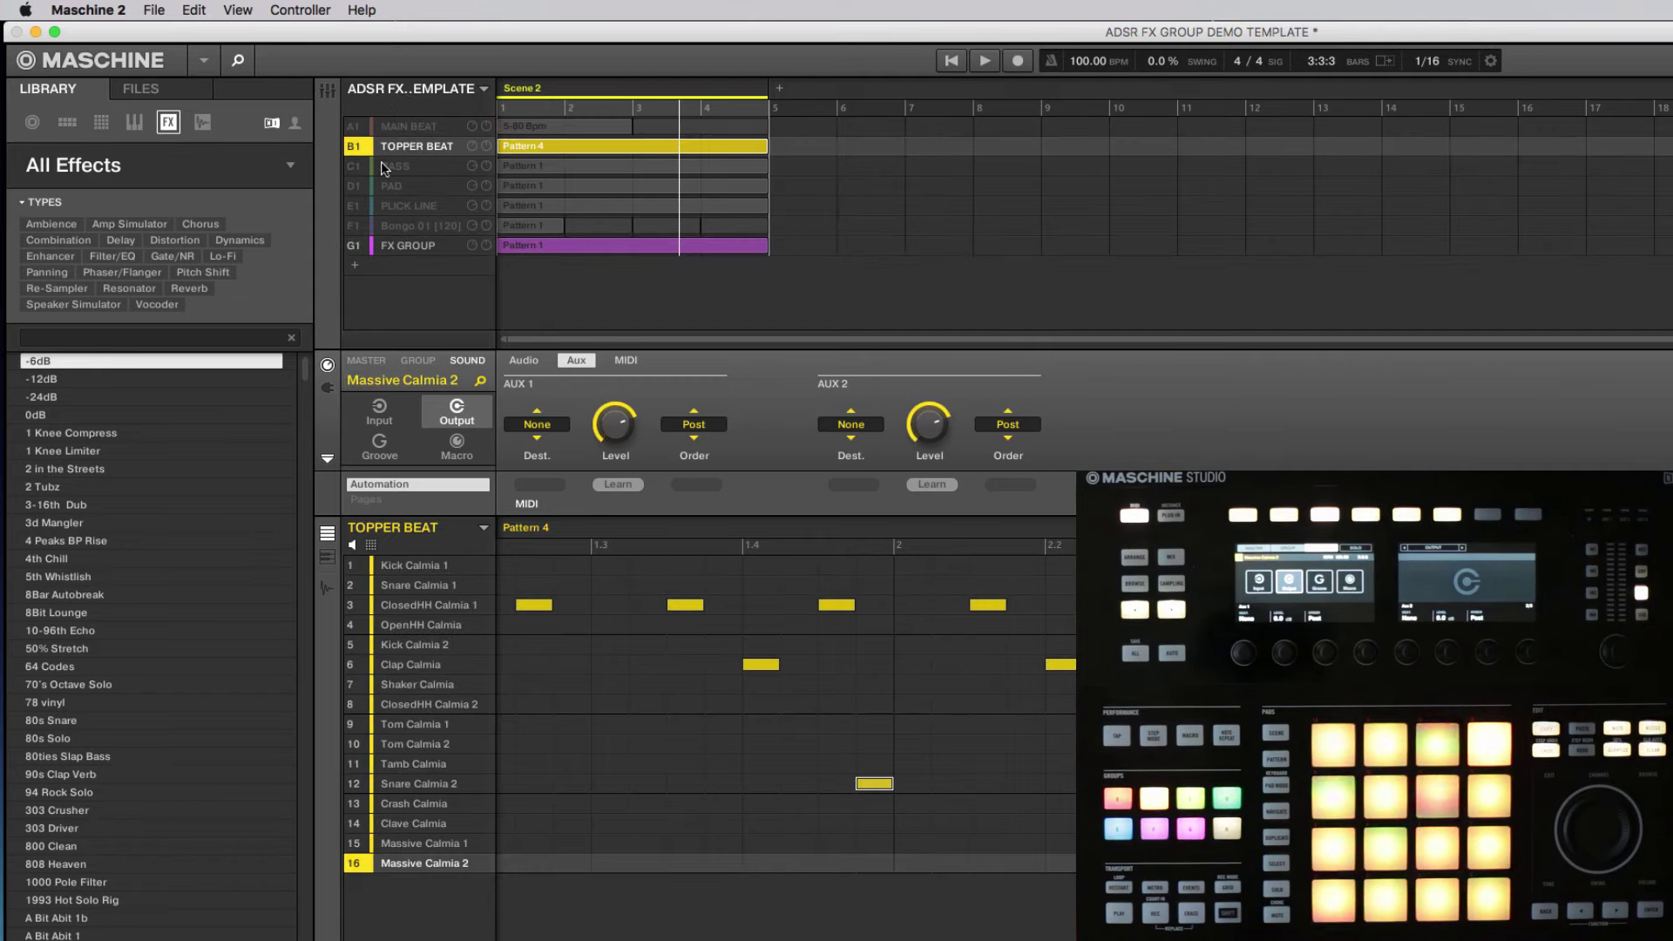
{"action": "key", "text": "space"}
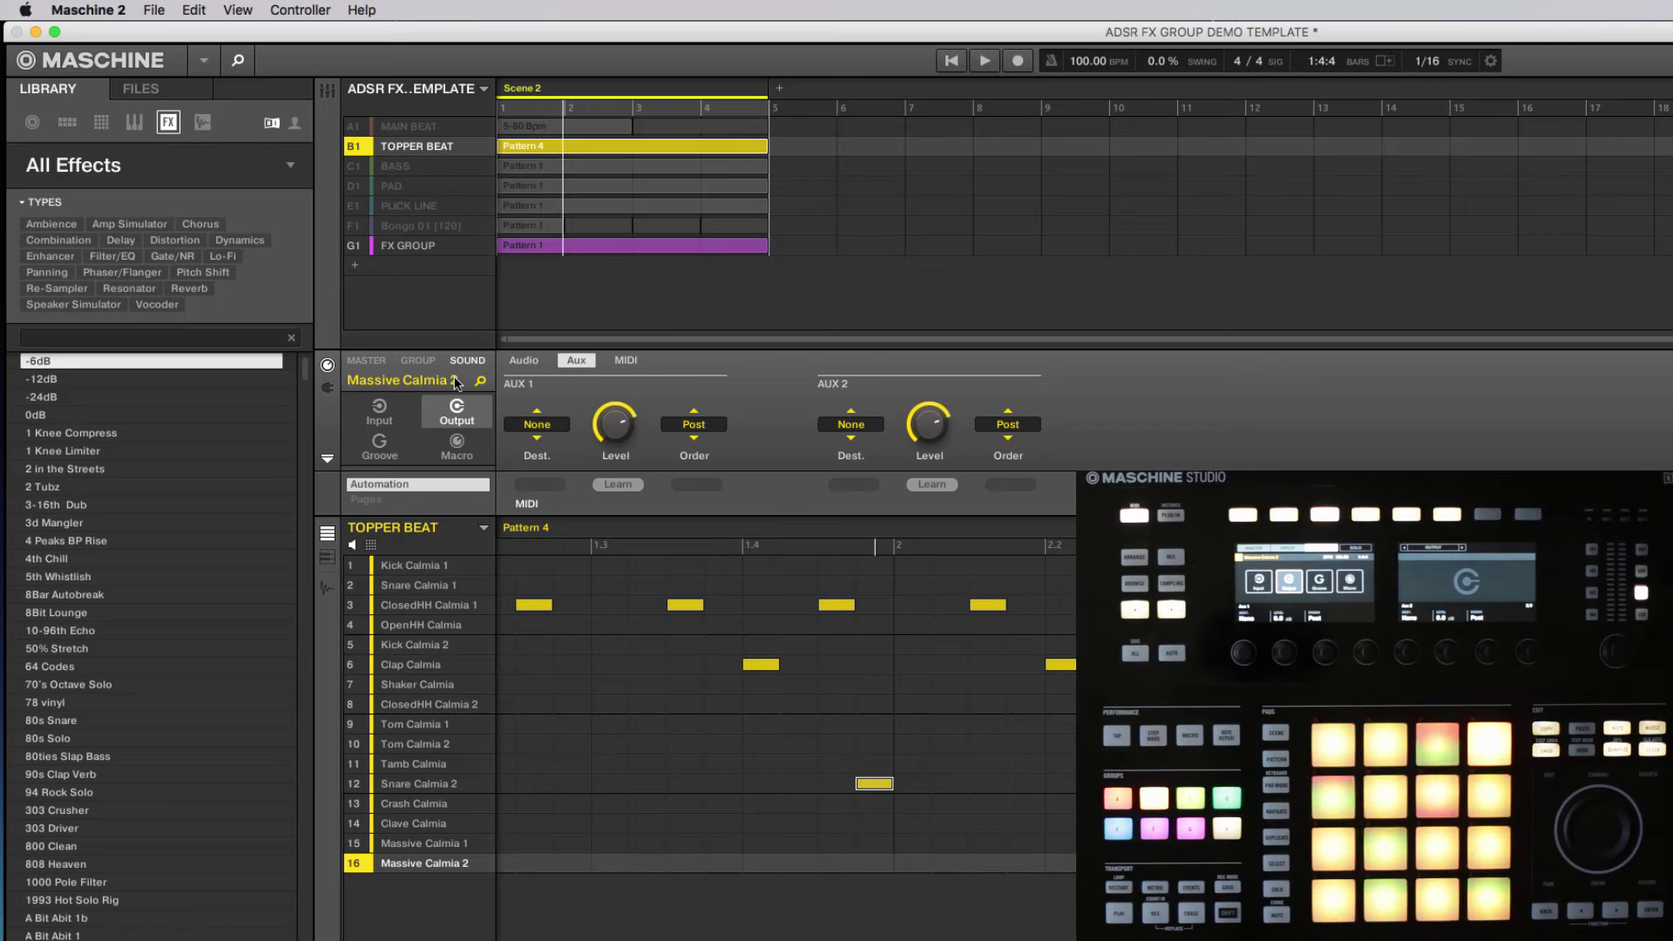
Send TOPPER BEAT's group AUX 1 to G1:S1 Jazz Hall at about -11 dB
{"action": "left_click", "coordinate": [428, 364]}
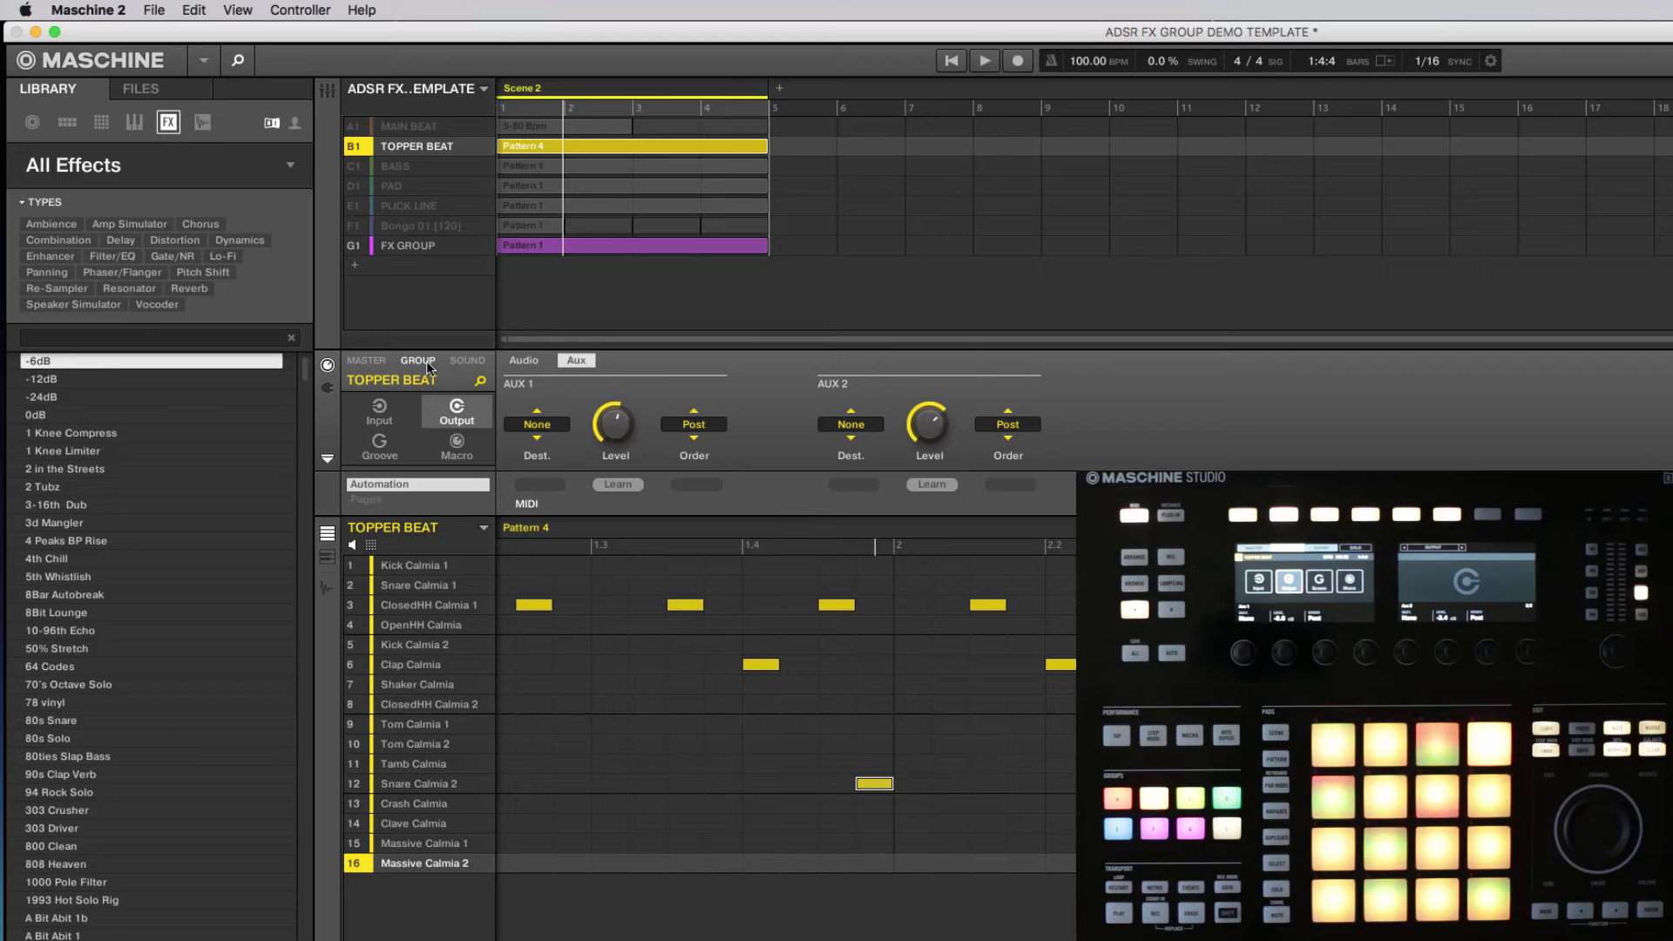
{"action": "left_click", "coordinate": [537, 423]}
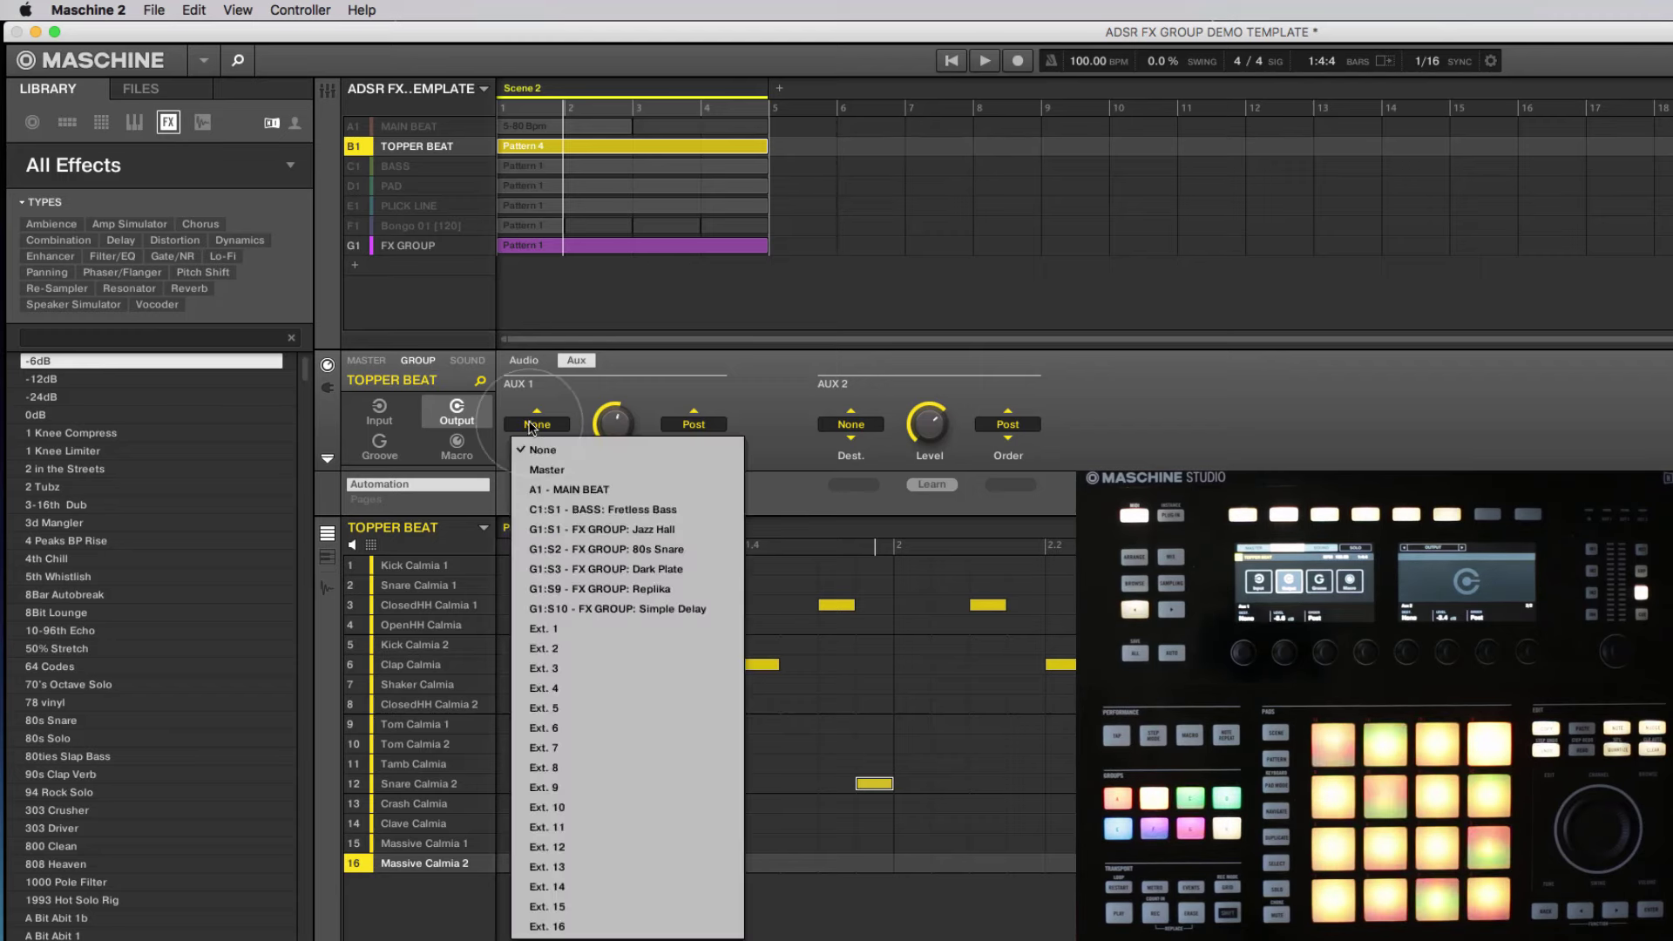
{"action": "left_click", "coordinate": [570, 534]}
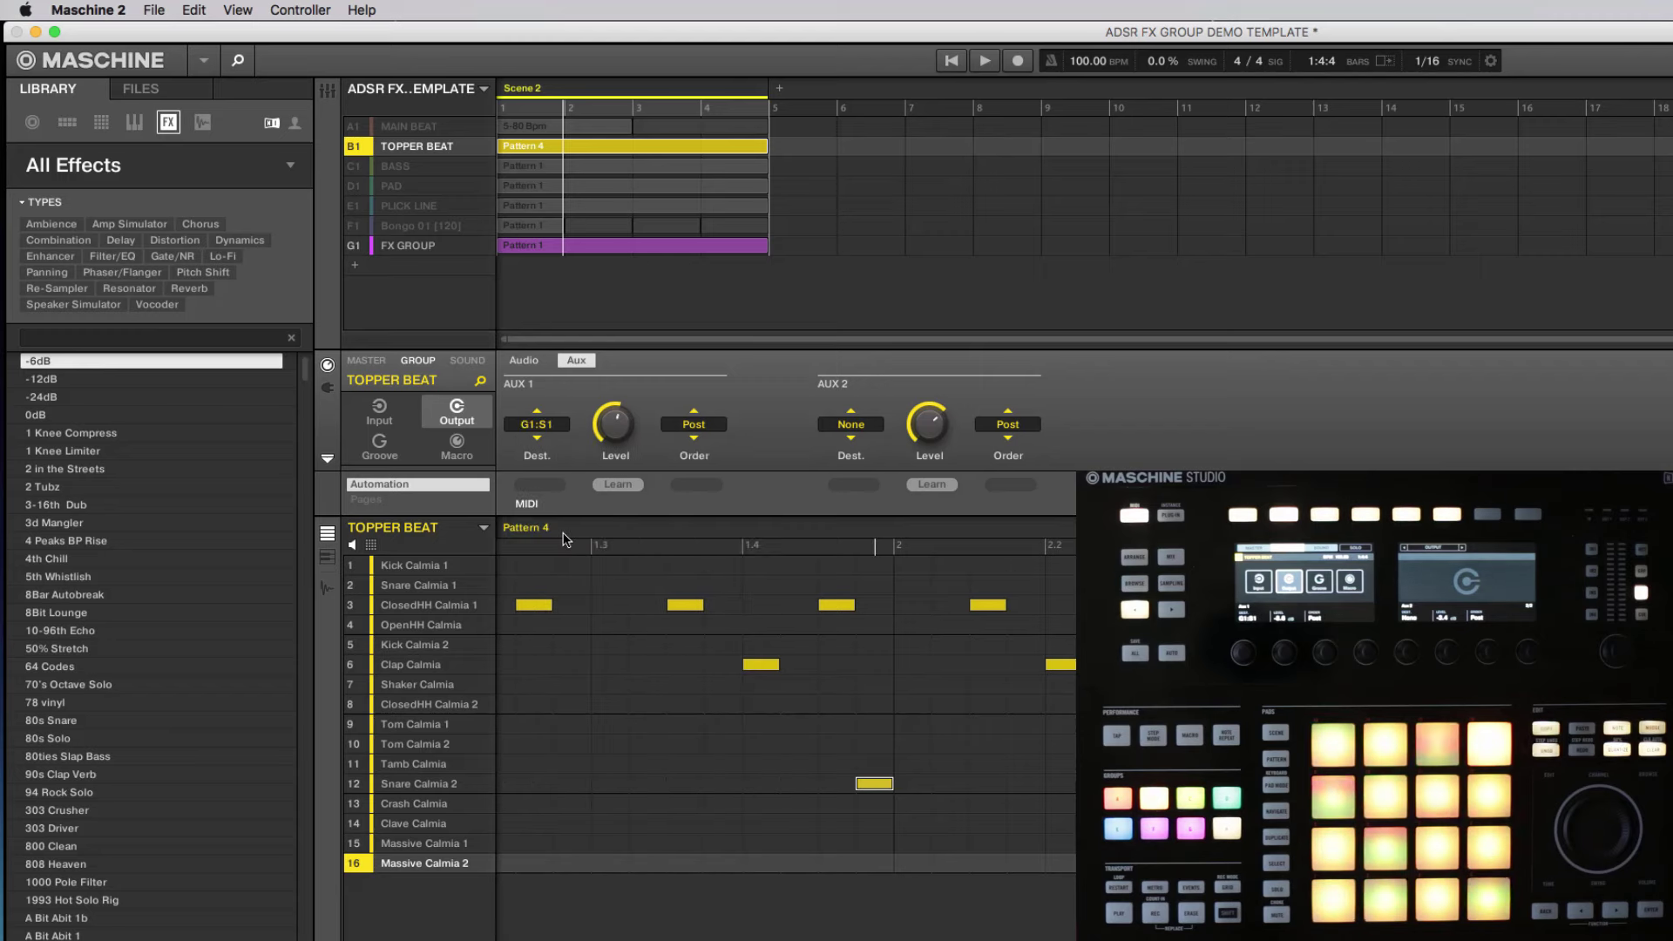
{"action": "mouse_move", "coordinate": [613, 415]}
{"action": "left_mouse_down"}
{"action": "mouse_move", "coordinate": [612, 438]}
{"action": "mouse_move", "coordinate": [618, 423]}
{"action": "left_mouse_up"}
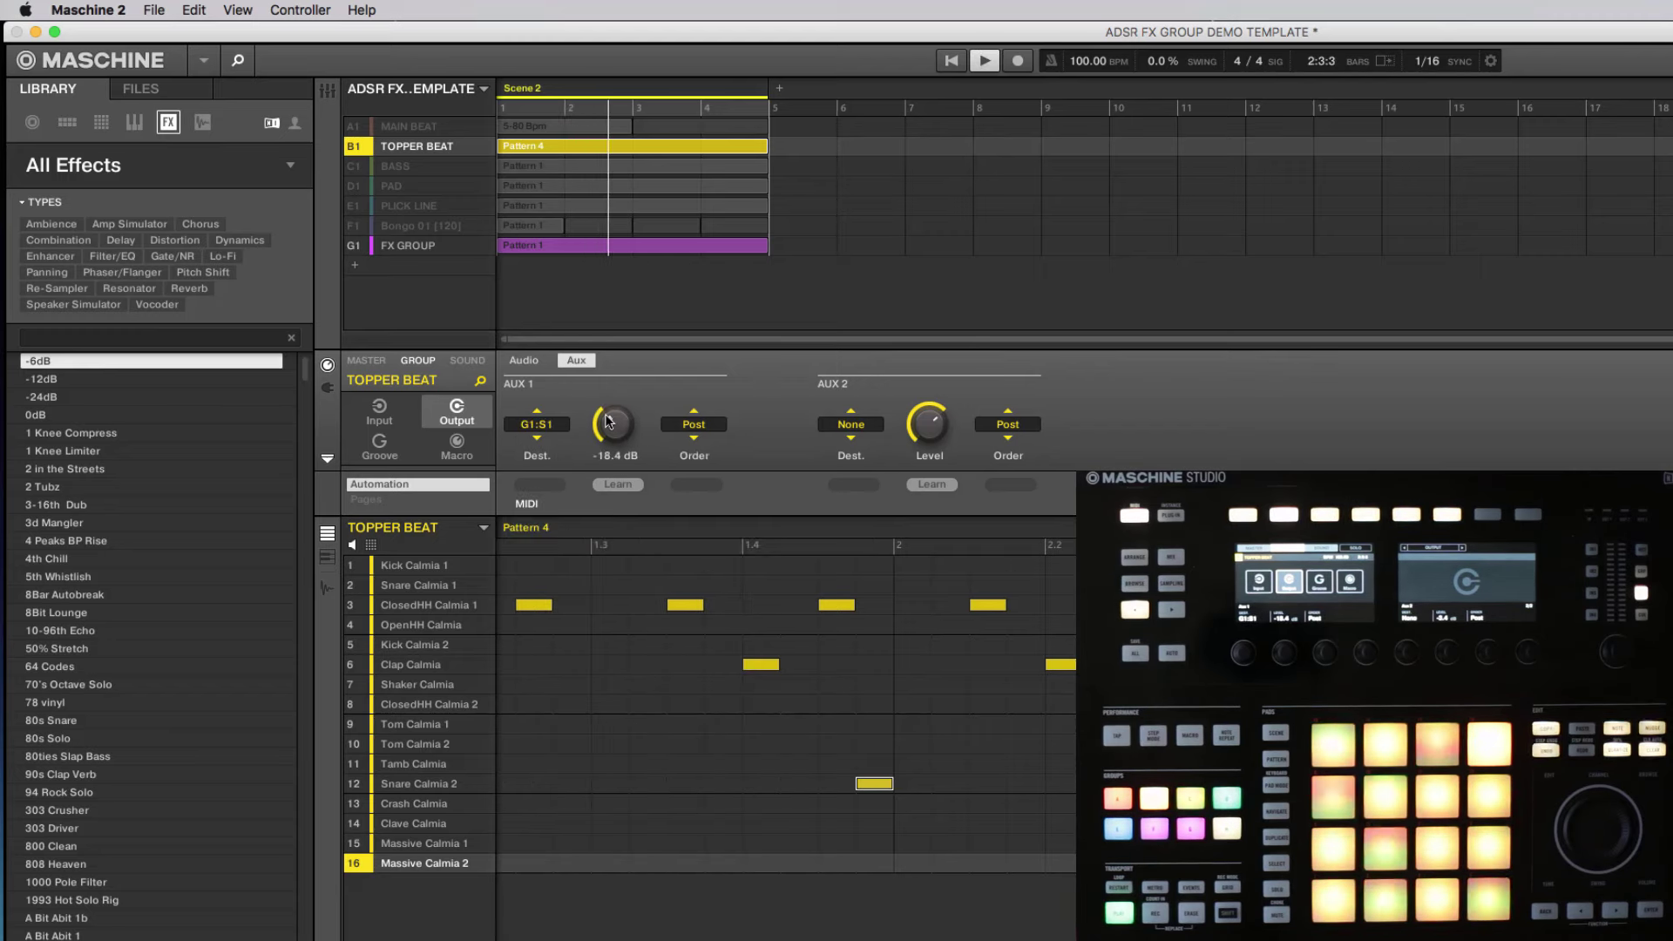
{"action": "left_click_drag", "start_coordinate": [608, 419], "coordinate": [607, 340]}
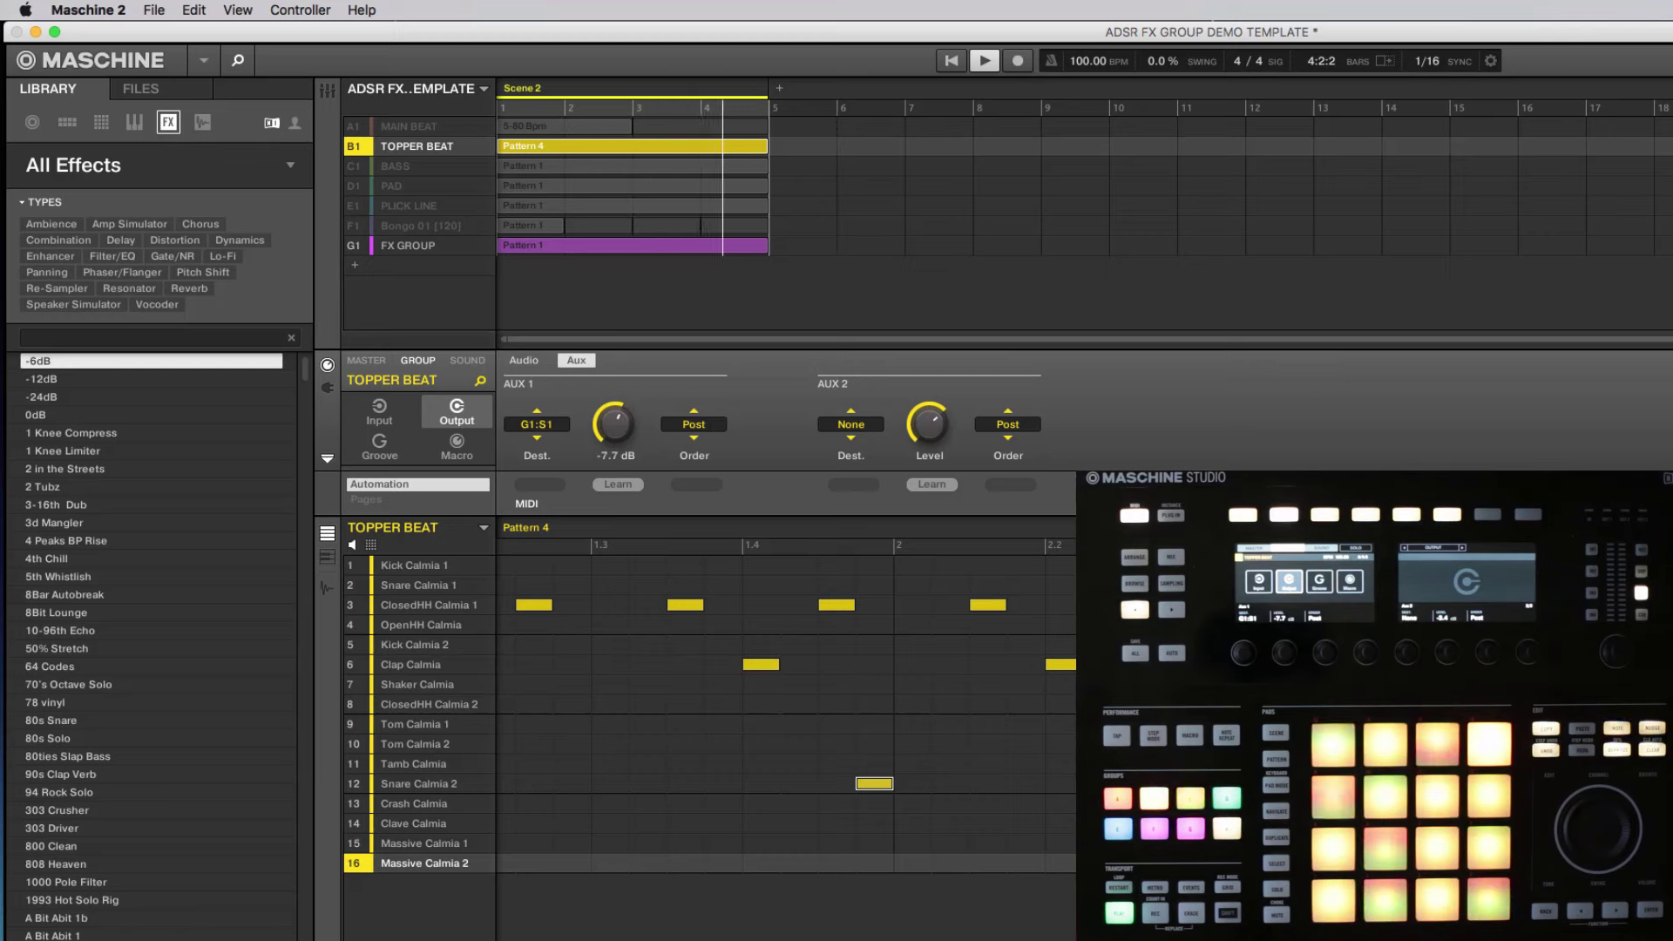
{"action": "left_click_drag", "start_coordinate": [615, 424], "coordinate": [614, 434]}
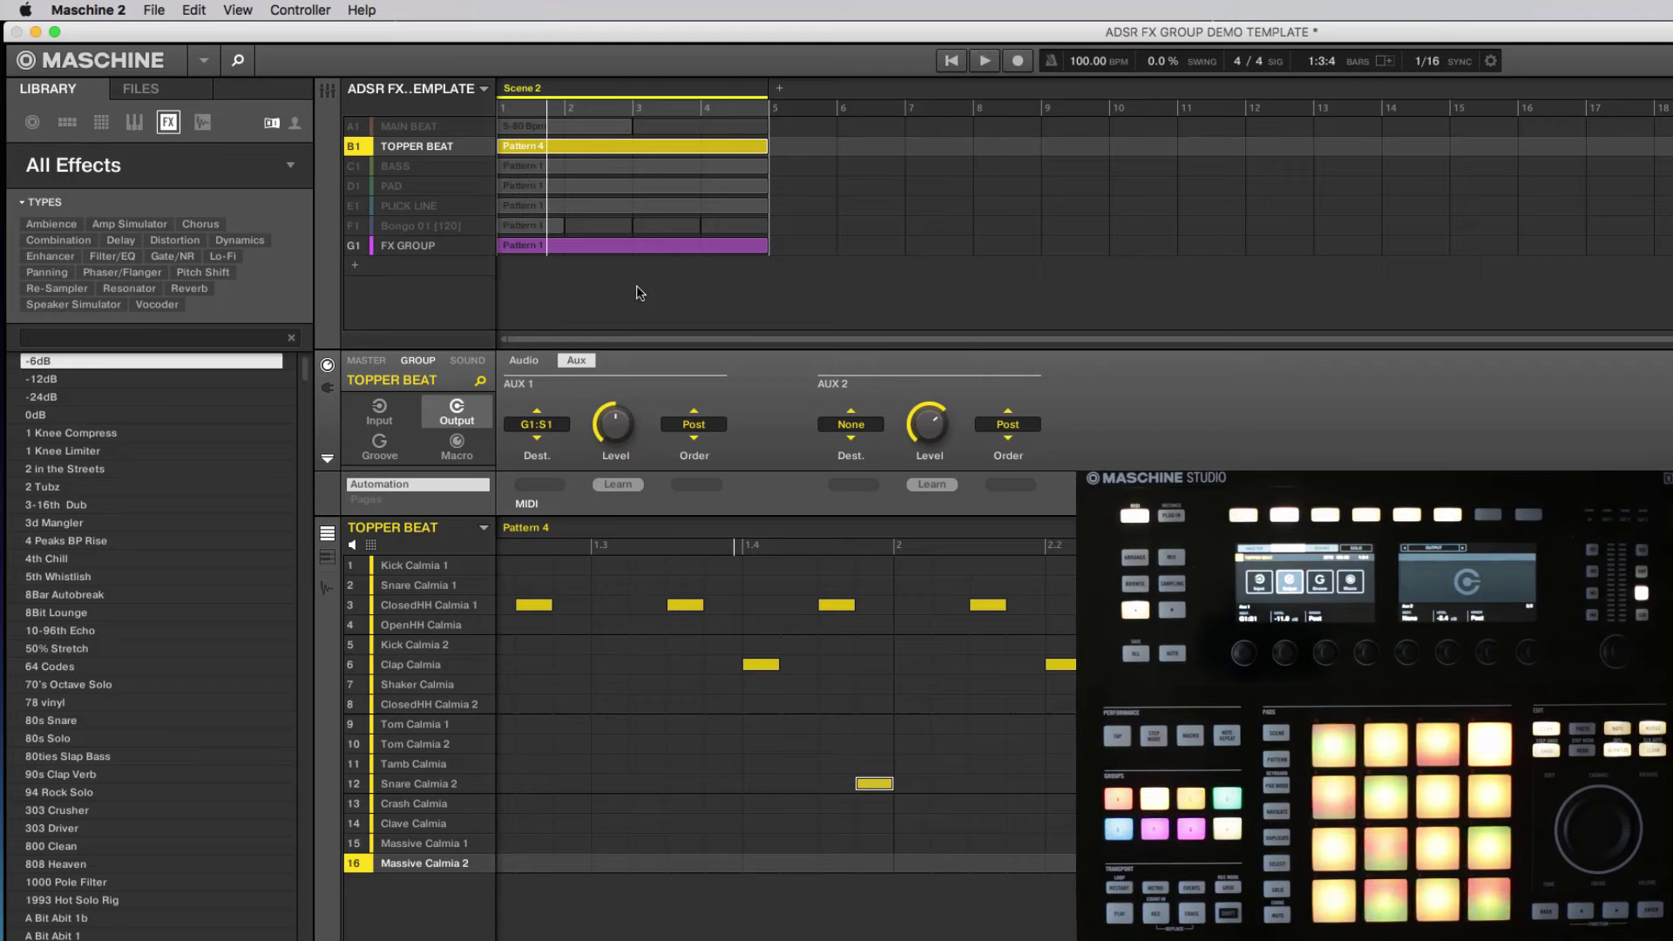
Route TOPPER BEAT's AUX 2 to G1:S9 Replika and set it to about -3 dB
{"action": "left_click", "coordinate": [840, 440]}
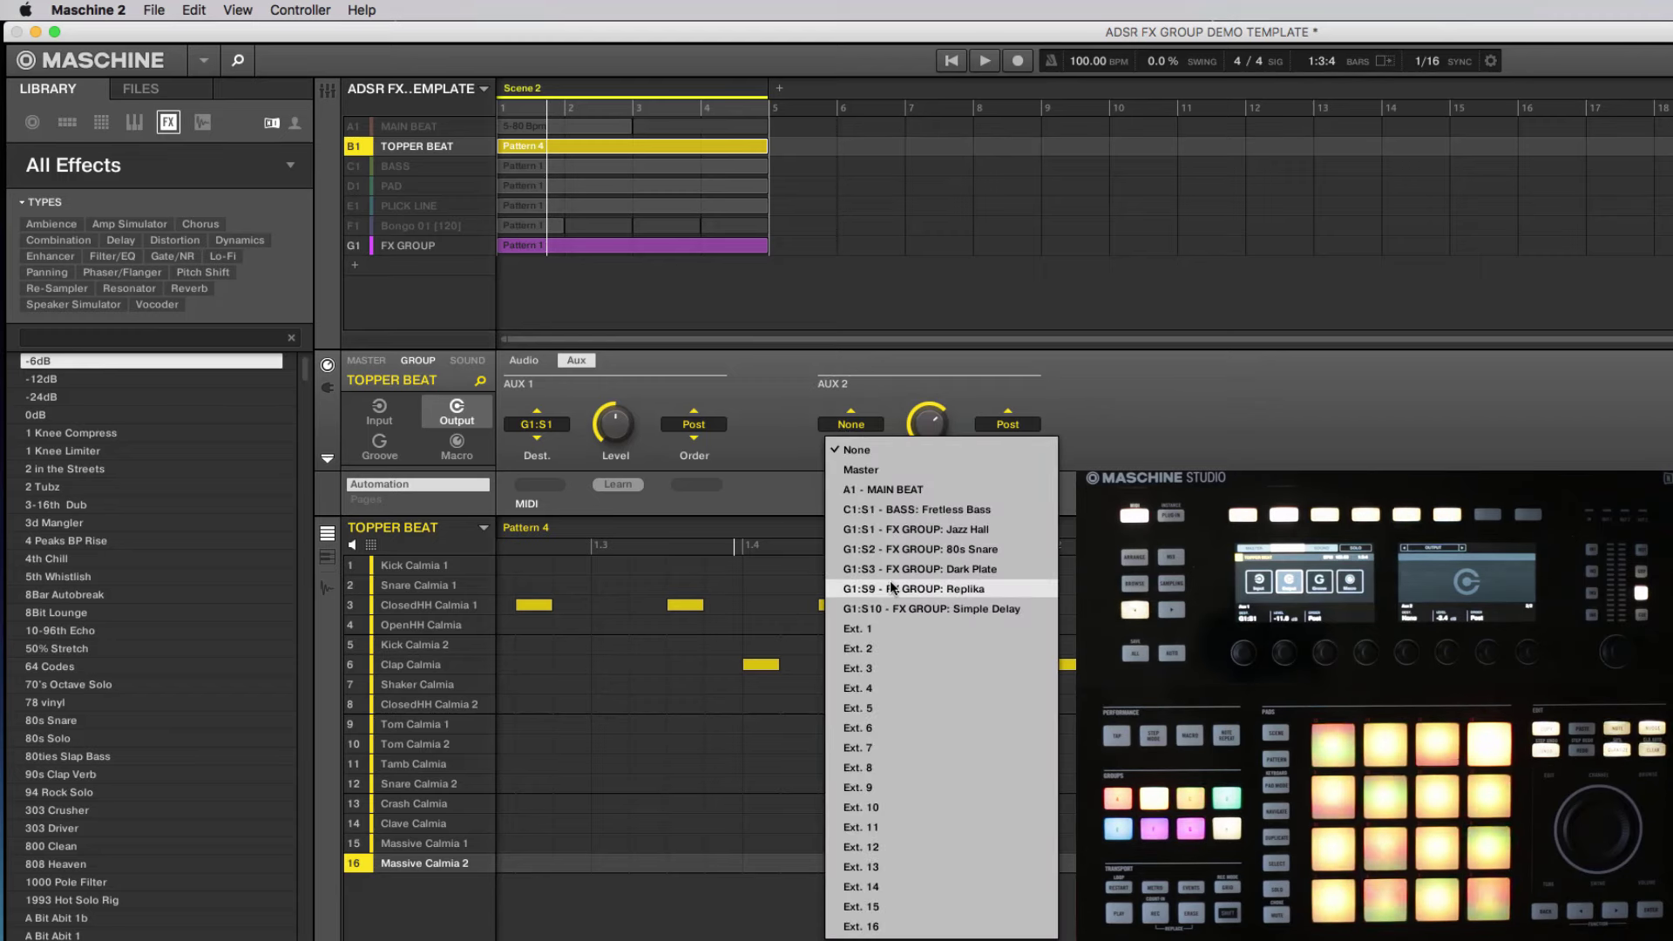
{"action": "left_click", "coordinate": [890, 590]}
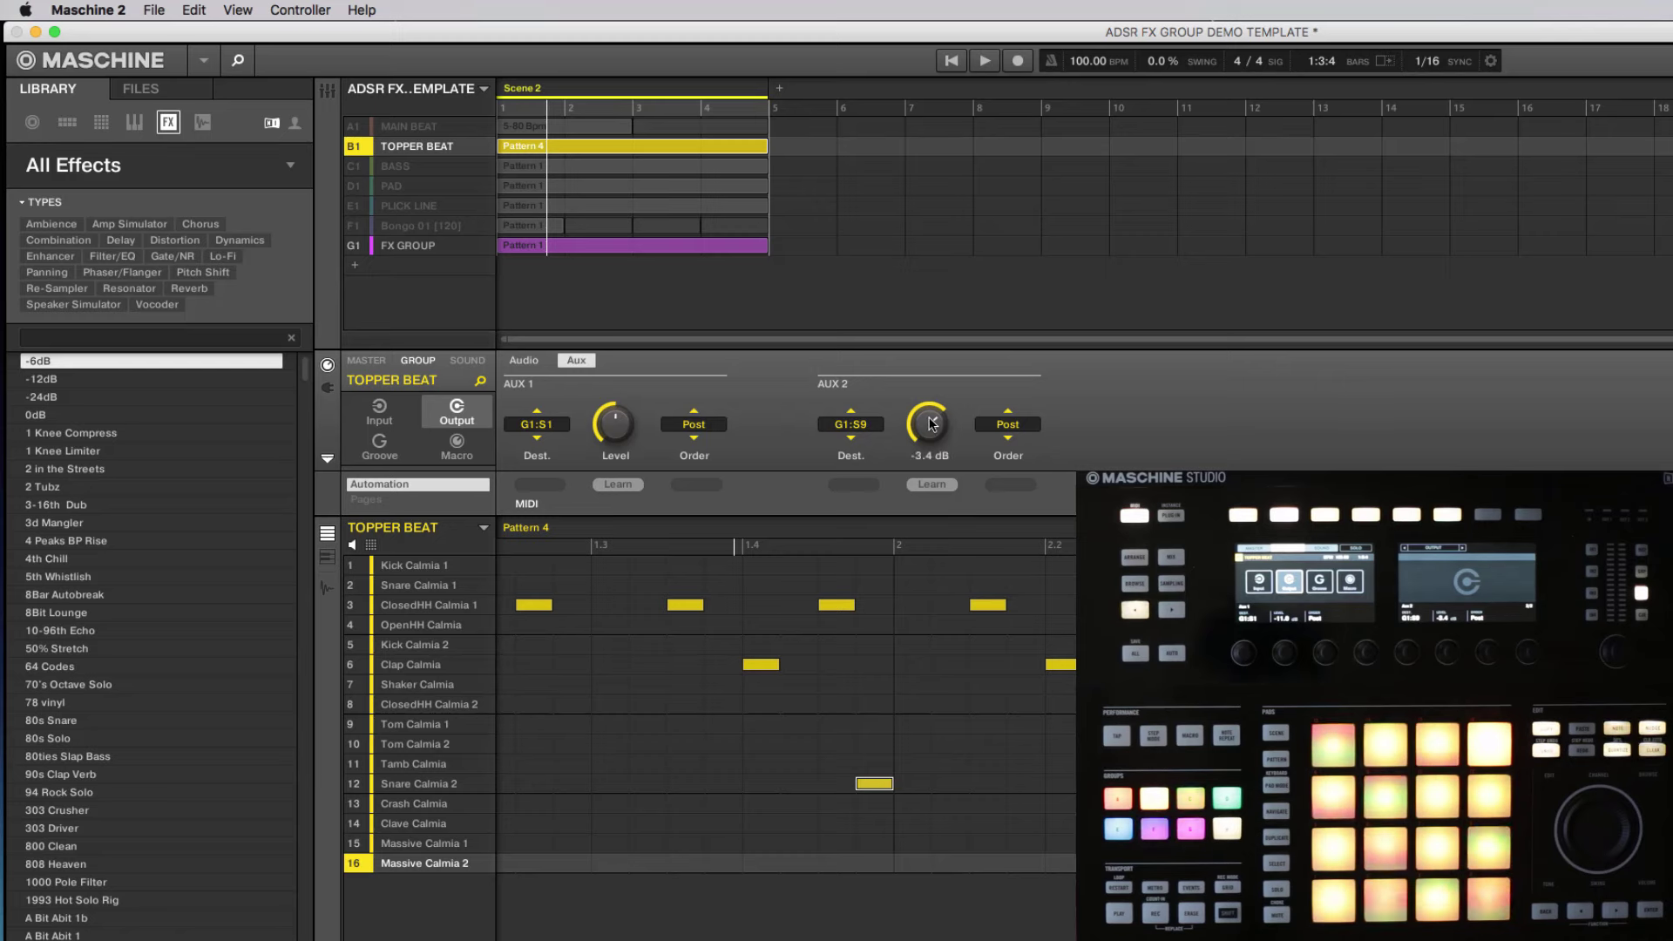
{"action": "key", "text": "space"}
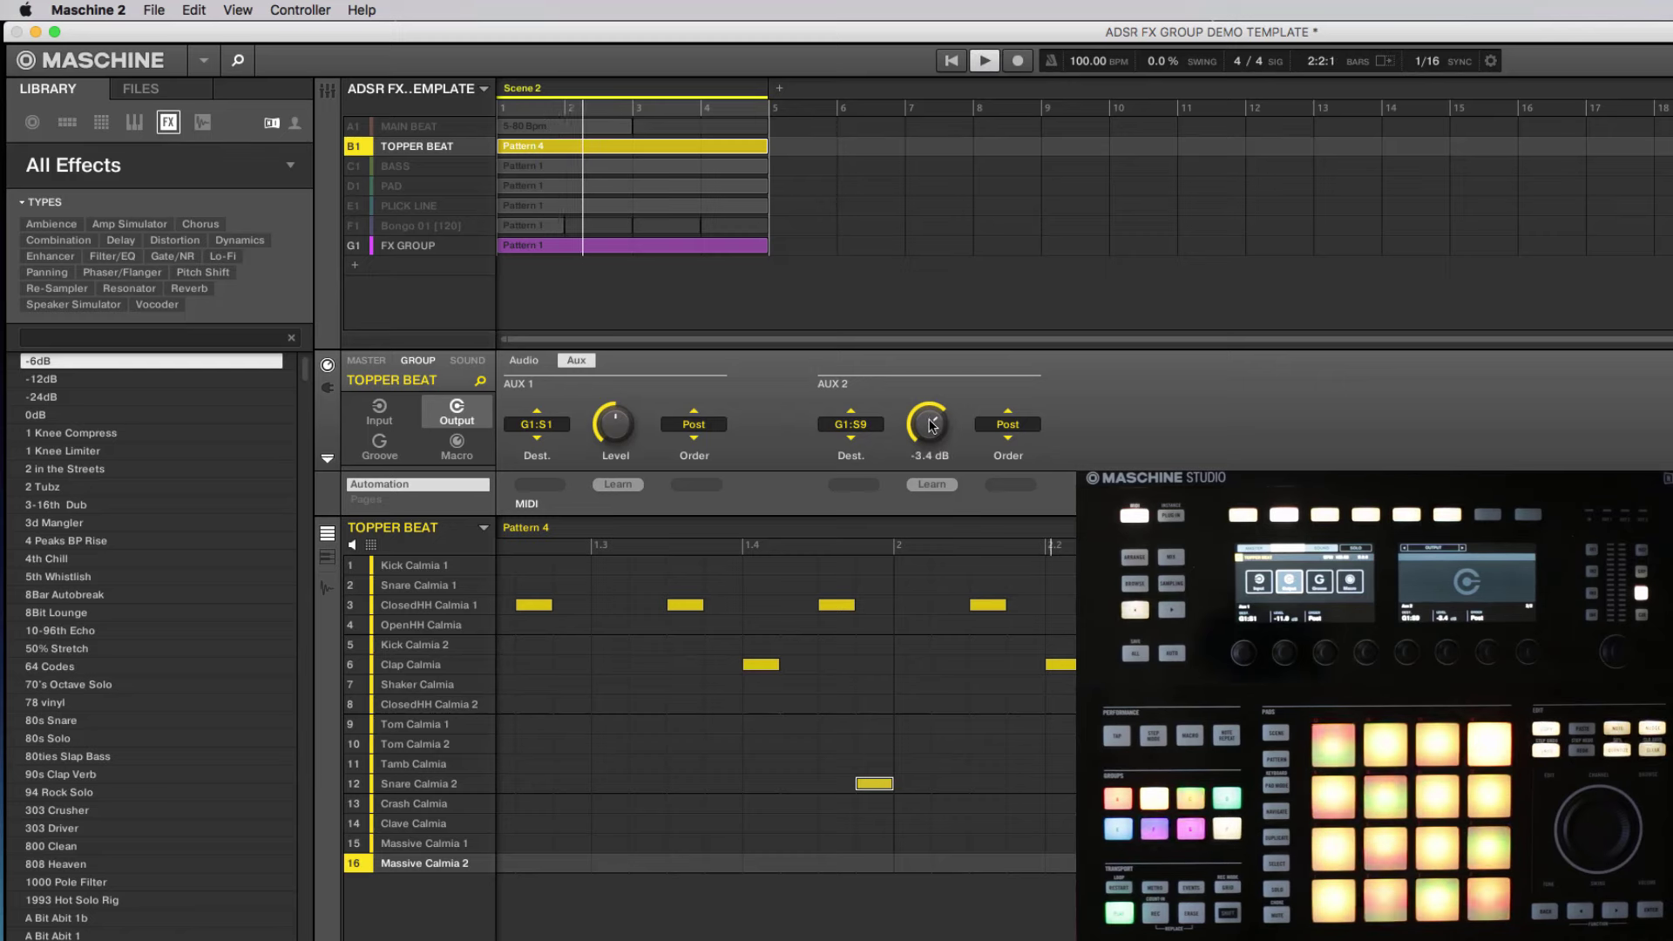
{"action": "mouse_move", "coordinate": [930, 423]}
{"action": "left_mouse_down"}
{"action": "mouse_move", "coordinate": [931, 407]}
{"action": "mouse_move", "coordinate": [931, 471]}
{"action": "mouse_move", "coordinate": [931, 366]}
{"action": "left_mouse_up"}
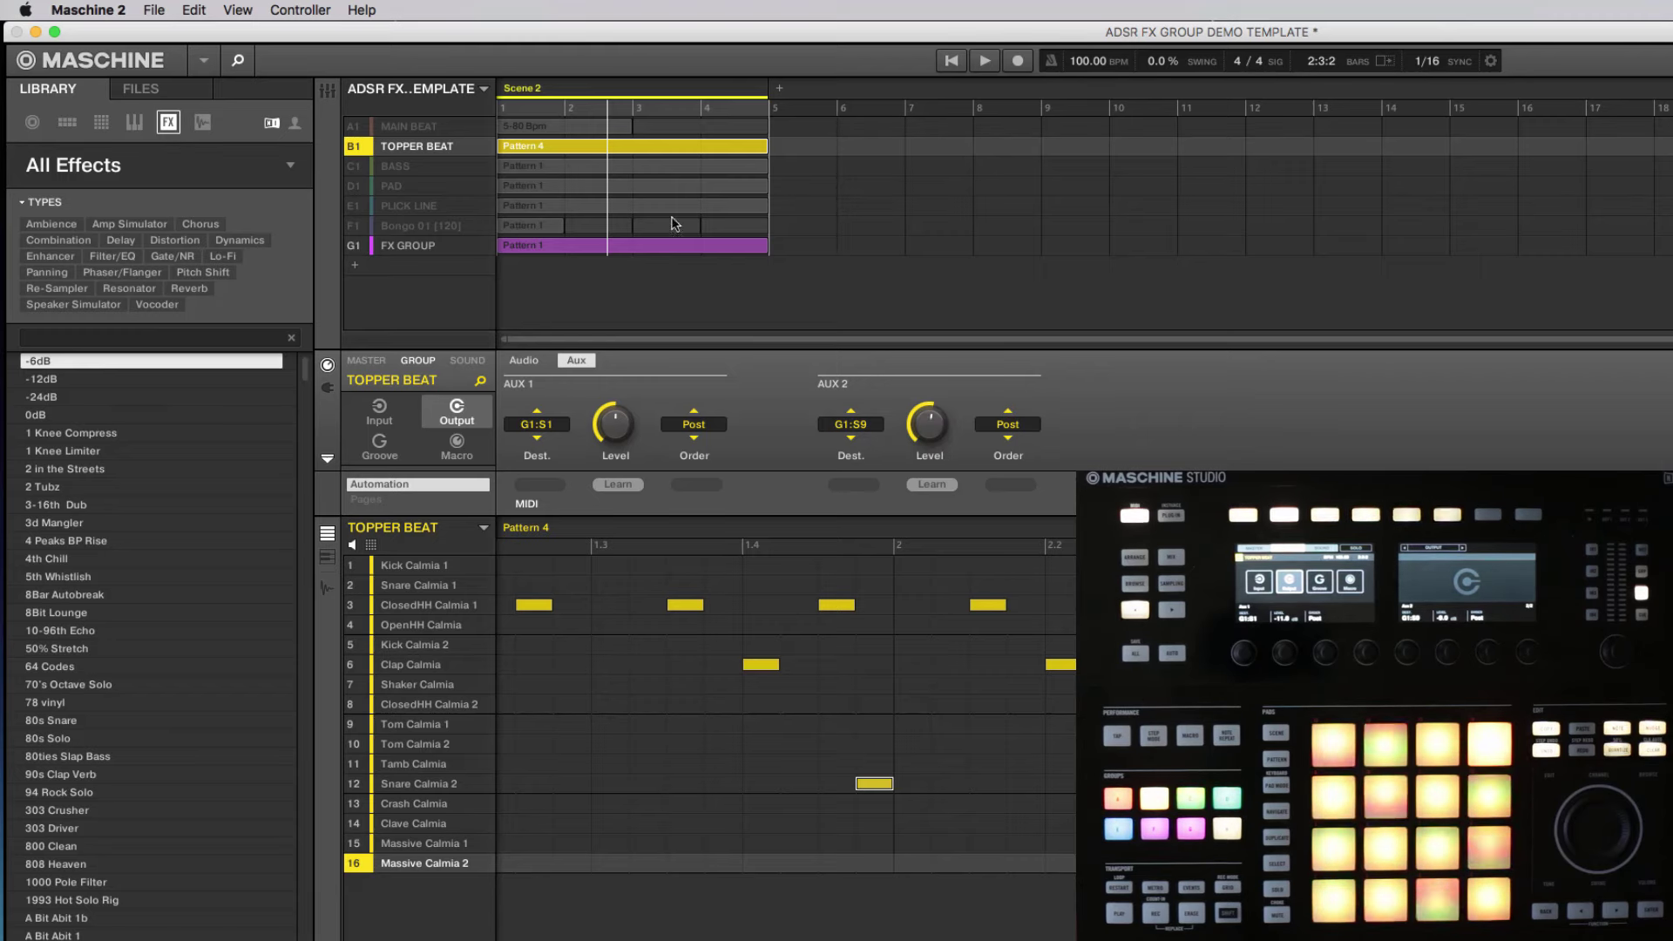
Unmute MAIN BEAT, start playback, and unmute and open the C1 BASS group
{"action": "left_click", "coordinate": [352, 126]}
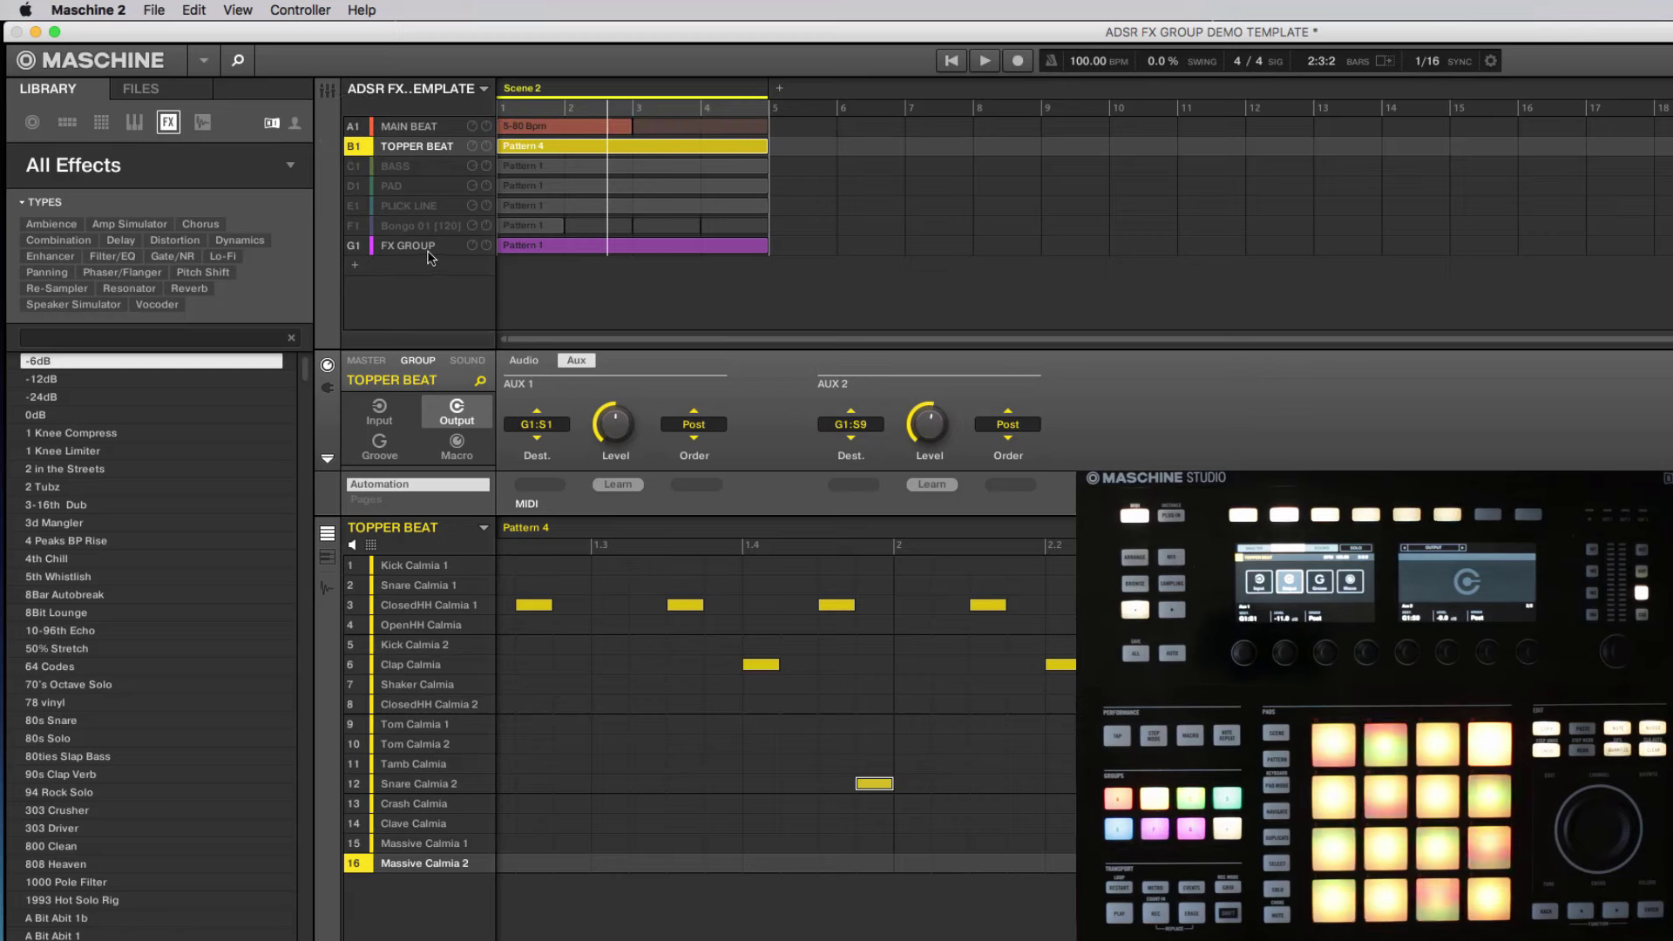
{"action": "key", "text": "space"}
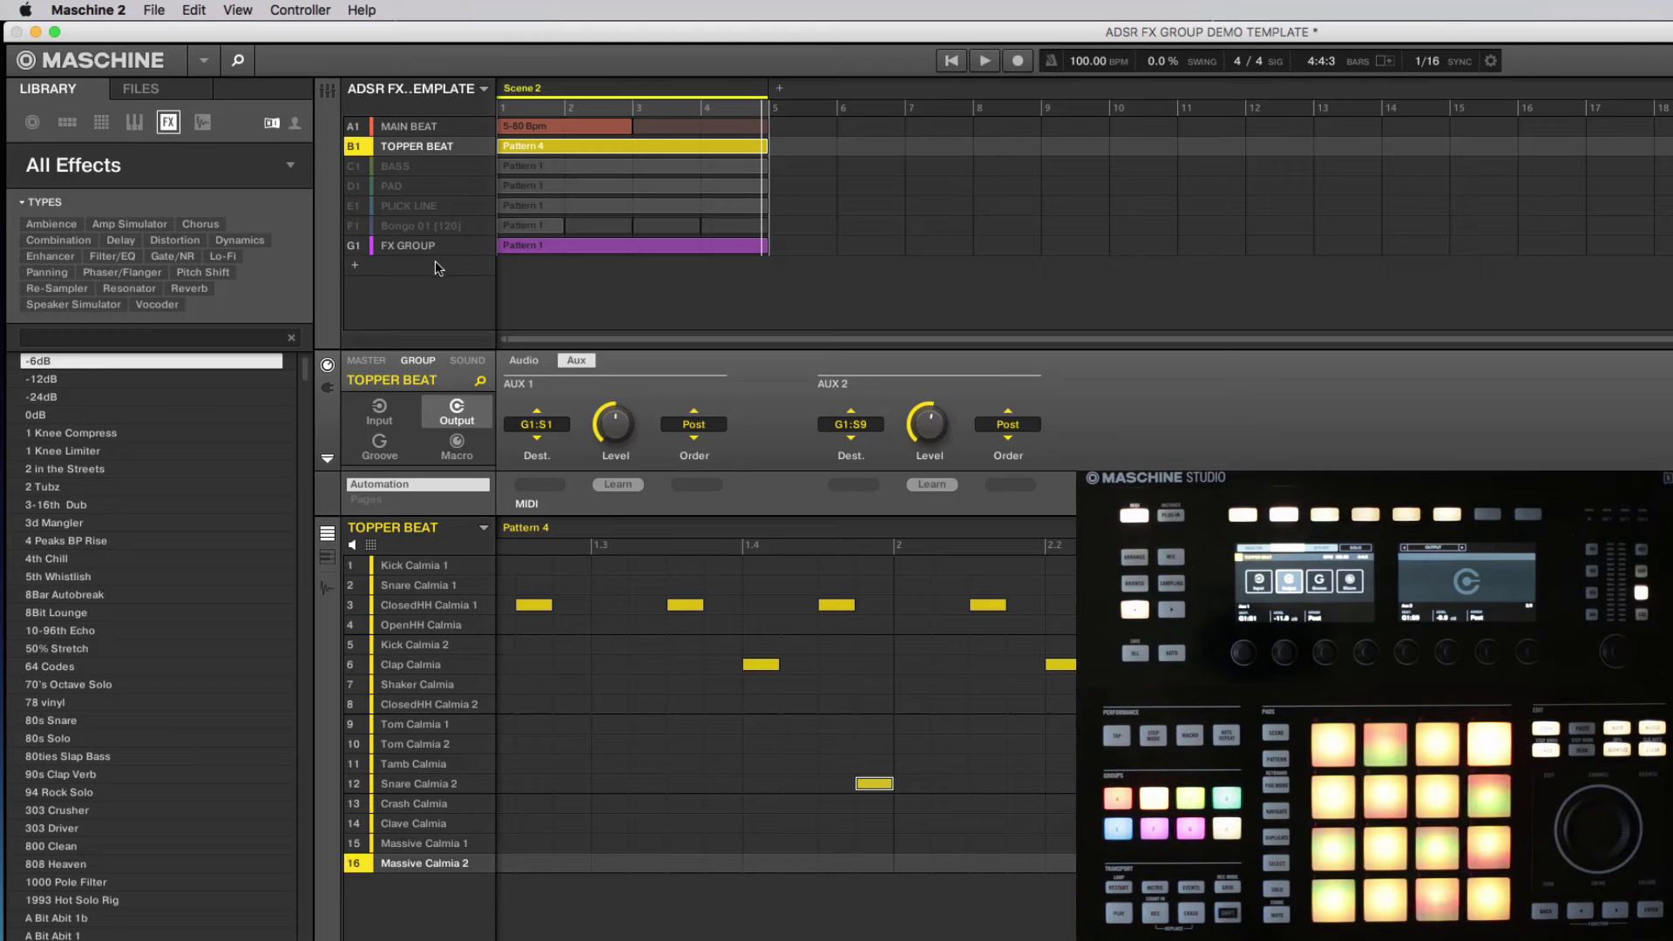
{"action": "left_click", "coordinate": [392, 167]}
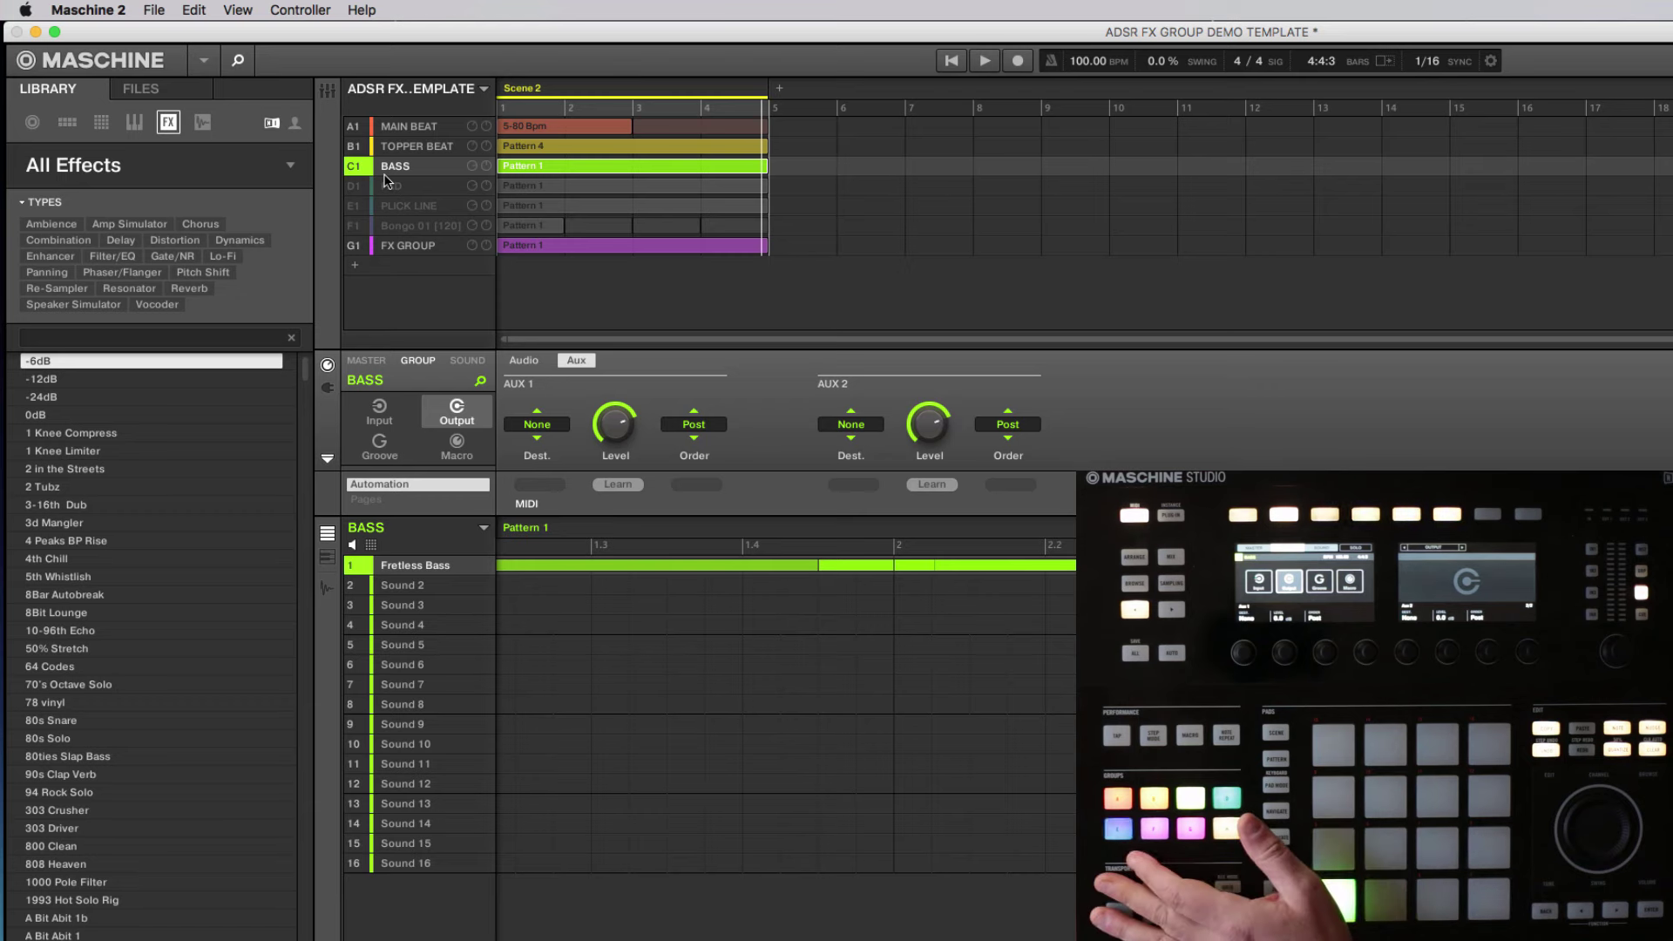
Open the PAD group during playback and send its AUX 1 to G1:S3 Dark Plate
{"action": "key", "text": "space"}
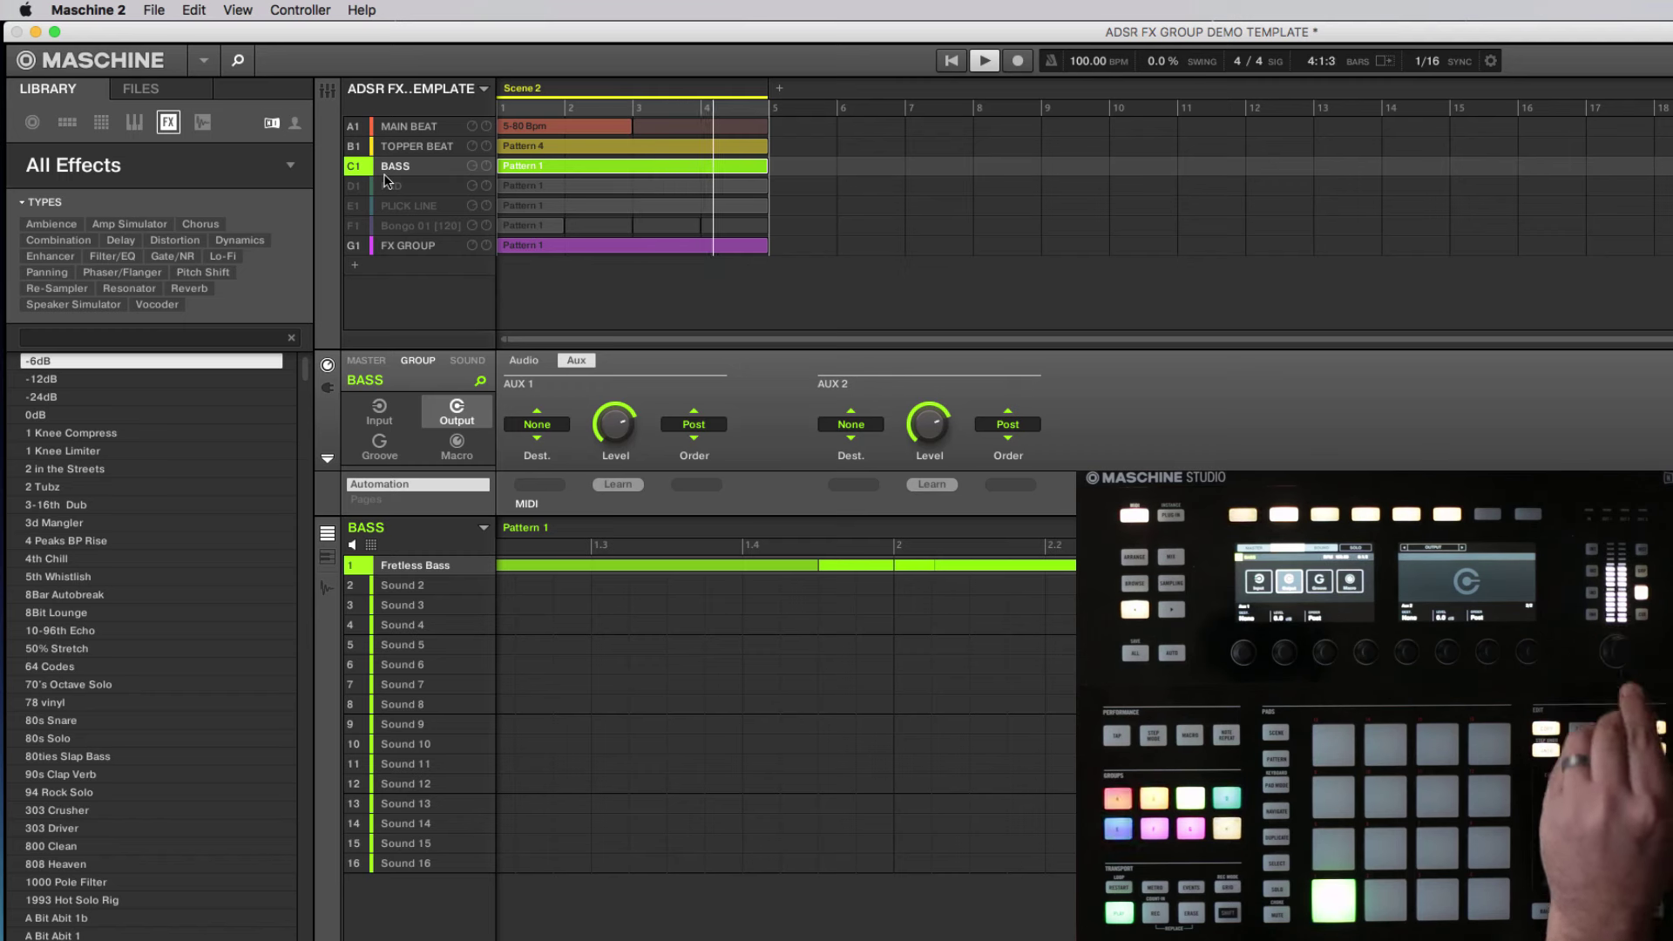
{"action": "key", "text": "space"}
{"action": "left_click", "coordinate": [385, 183]}
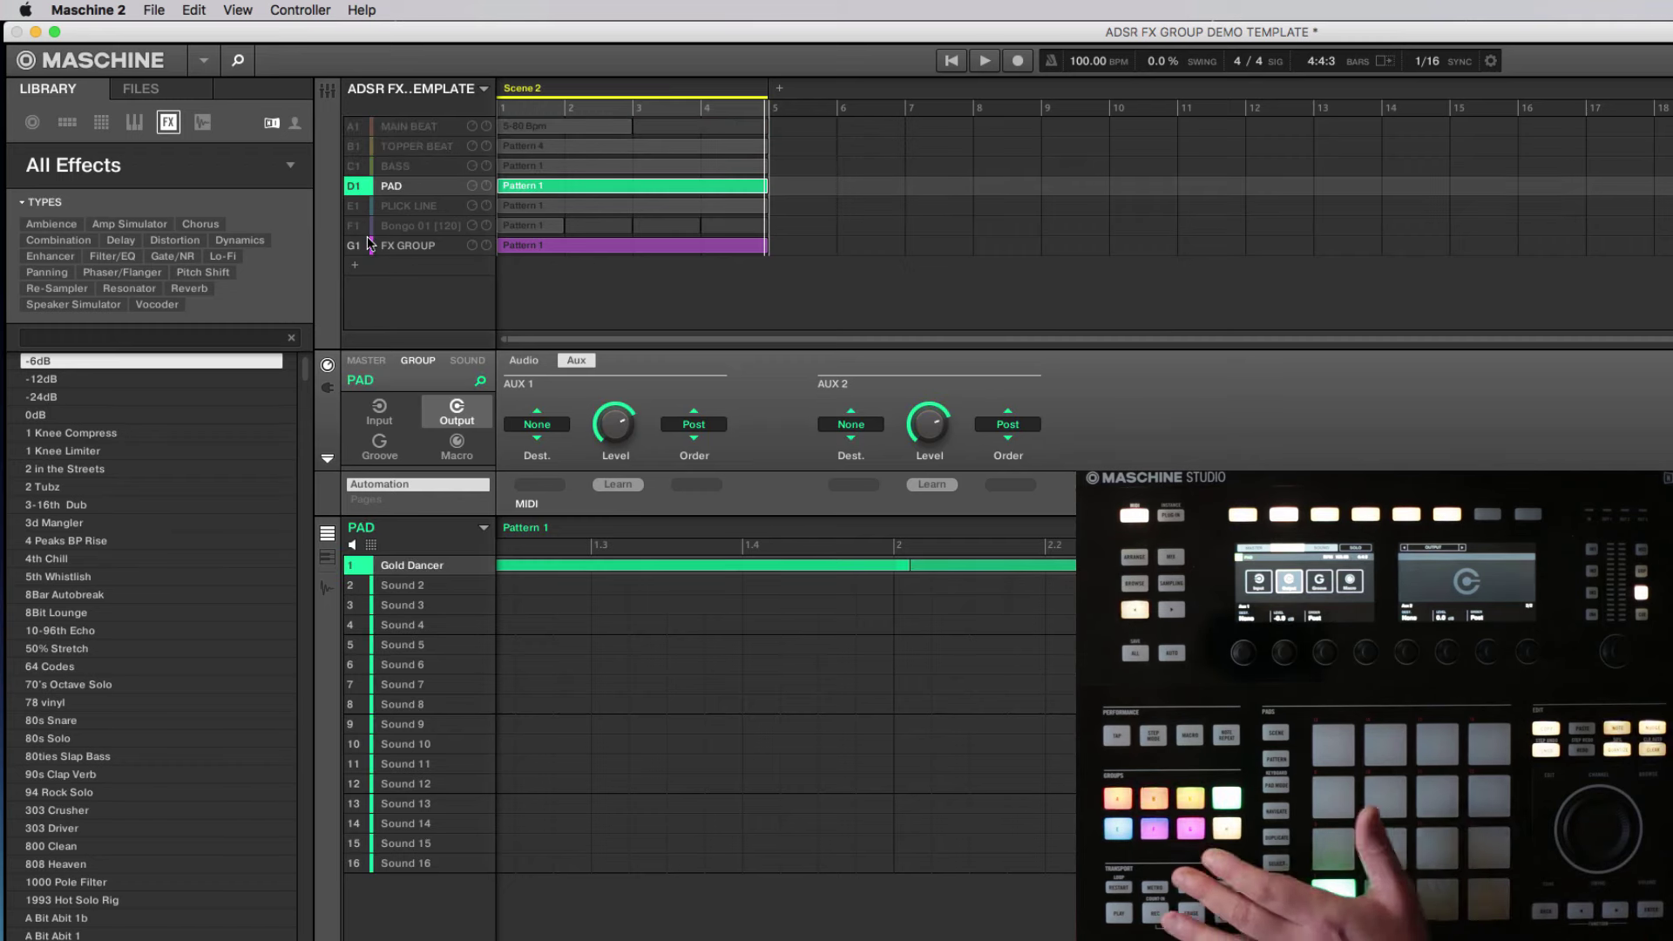
{"action": "key", "text": "space"}
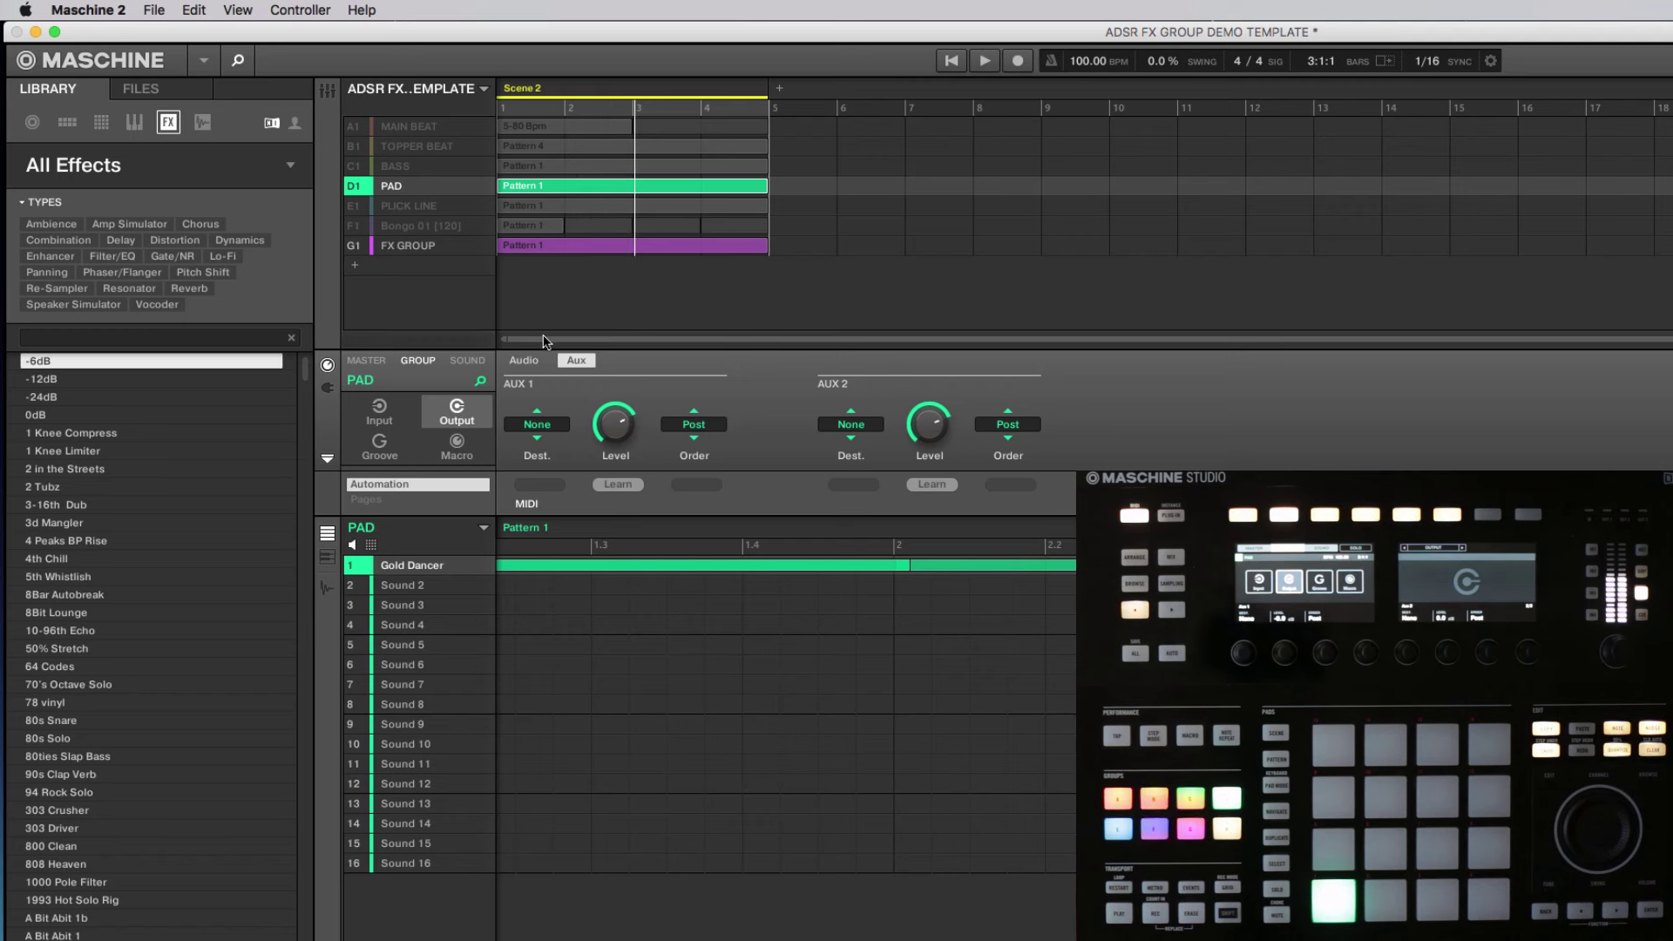
{"action": "left_click", "coordinate": [538, 423]}
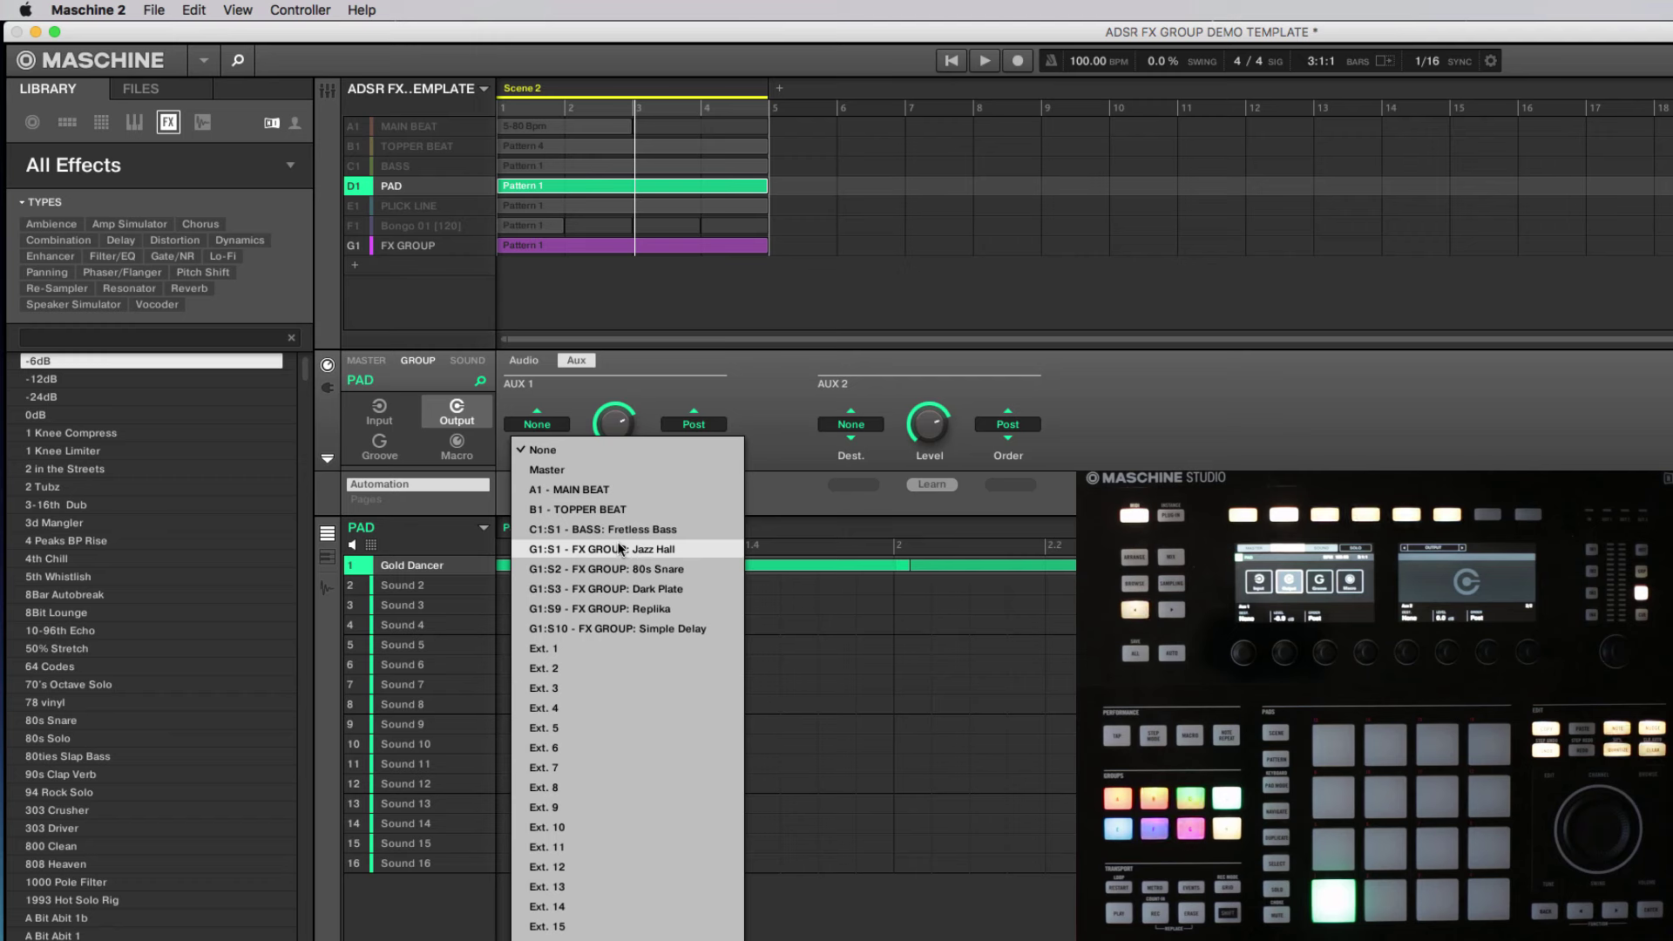
{"action": "left_click", "coordinate": [620, 590]}
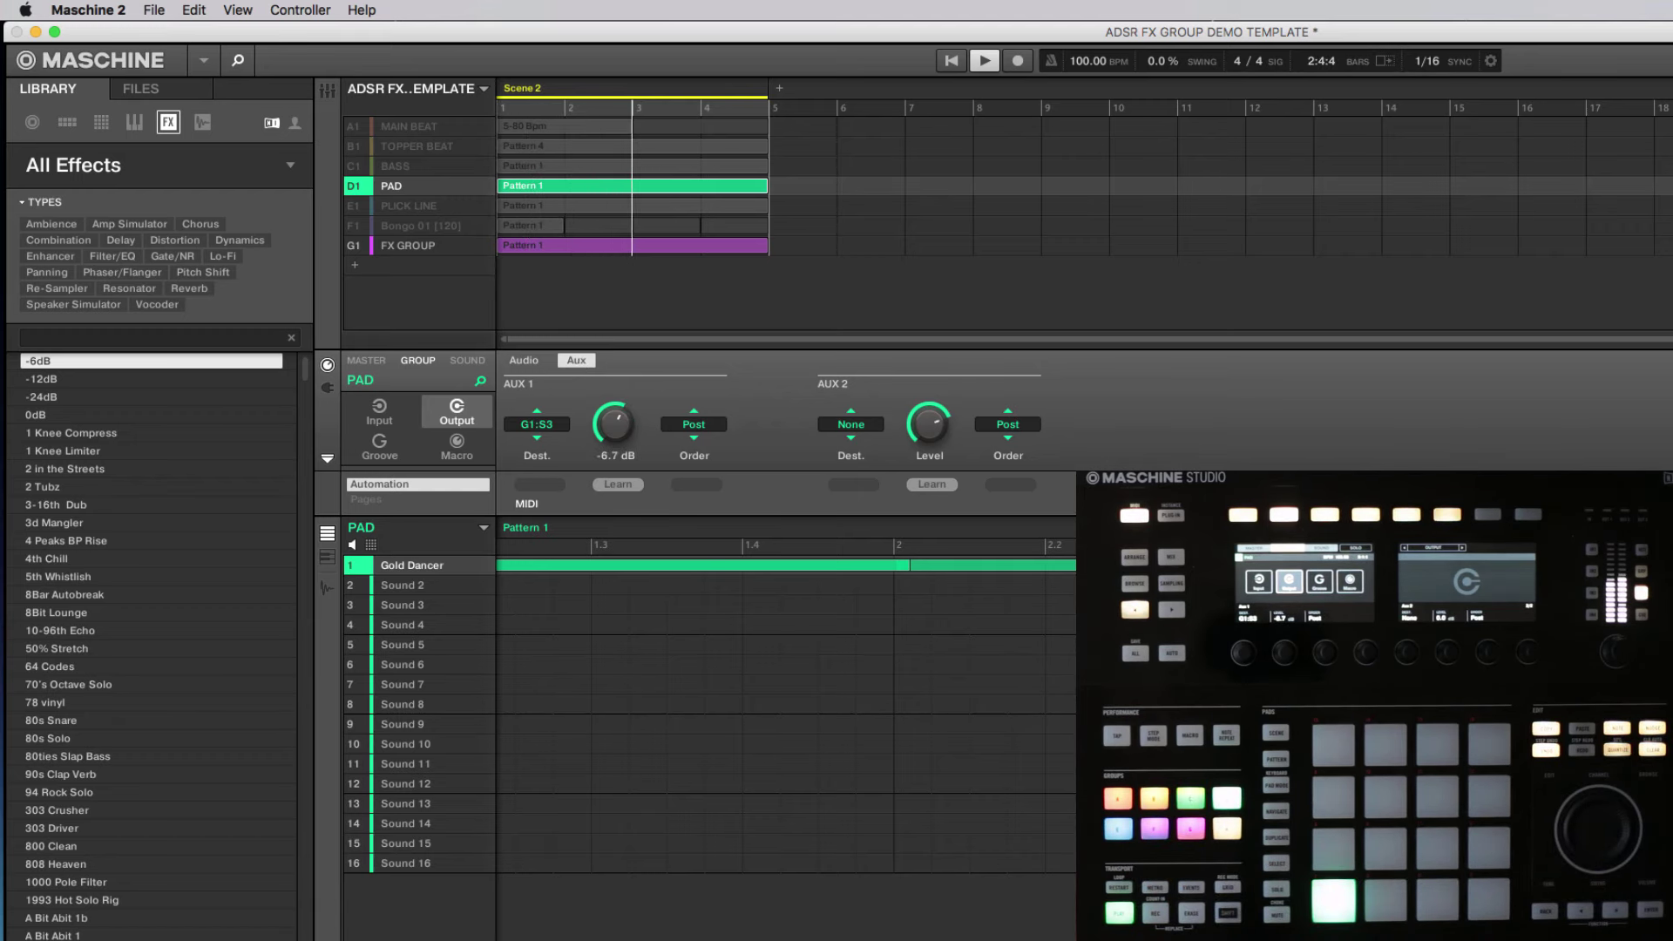
Send PAD's AUX 2 to G1:S9 Replika at about -4 dB, then select PLUCK LINE
{"action": "left_click", "coordinate": [853, 424]}
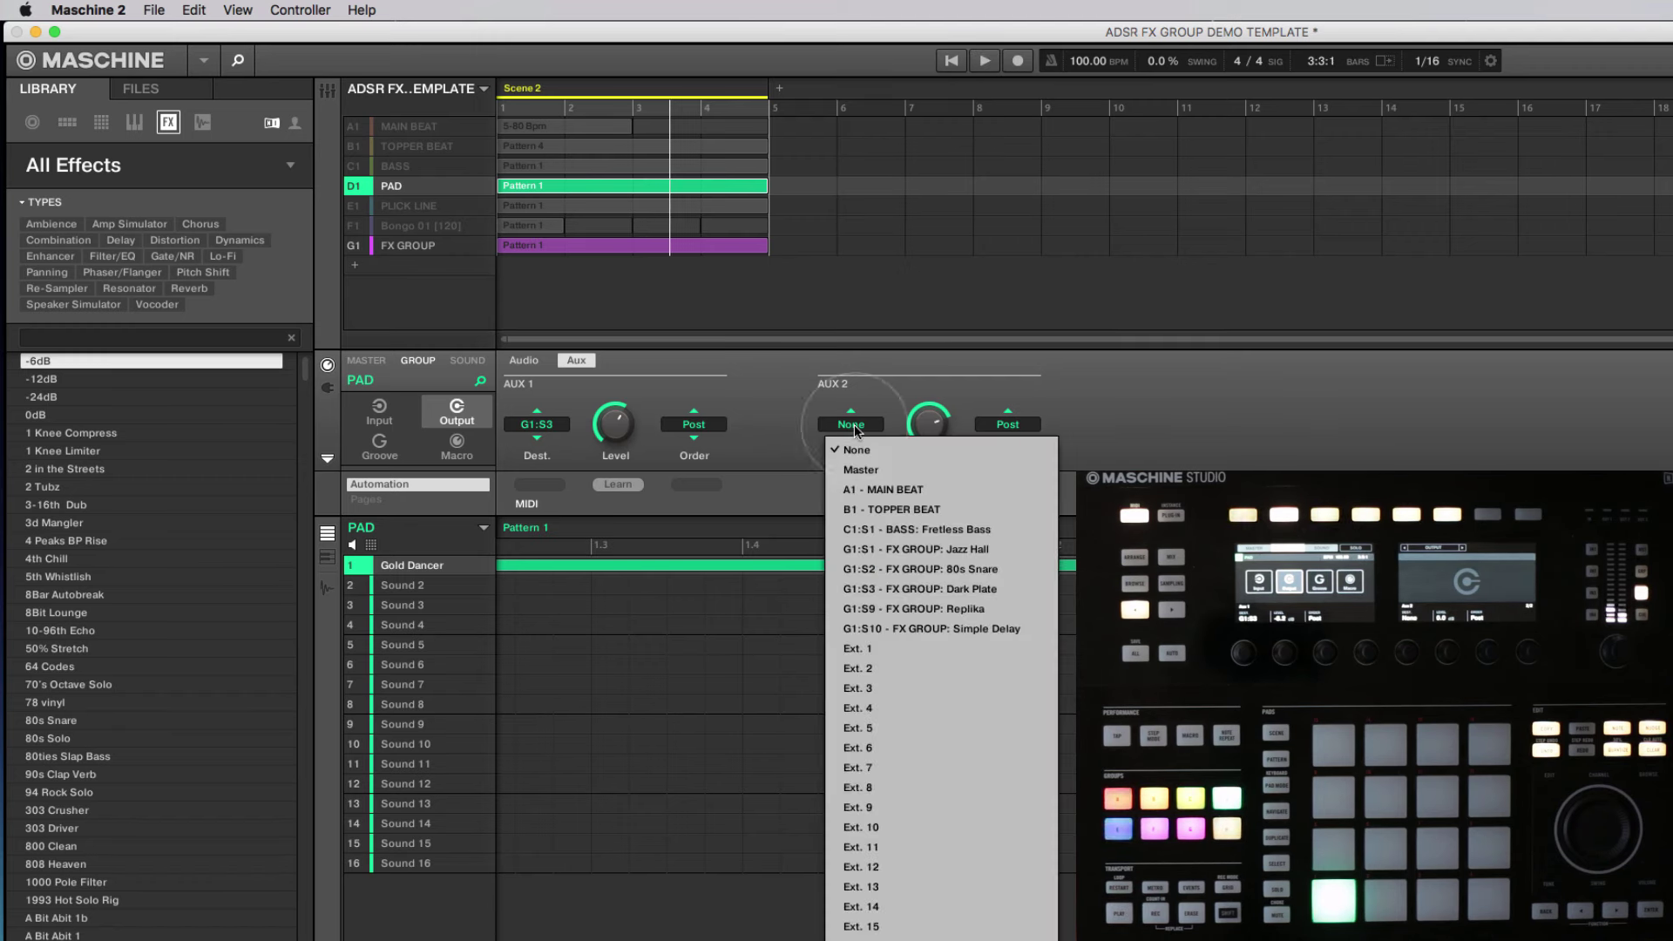
{"action": "left_click", "coordinate": [922, 608]}
{"action": "mouse_move", "coordinate": [912, 409]}
{"action": "left_mouse_down"}
{"action": "mouse_move", "coordinate": [913, 471]}
{"action": "mouse_move", "coordinate": [887, 391]}
{"action": "left_mouse_up"}
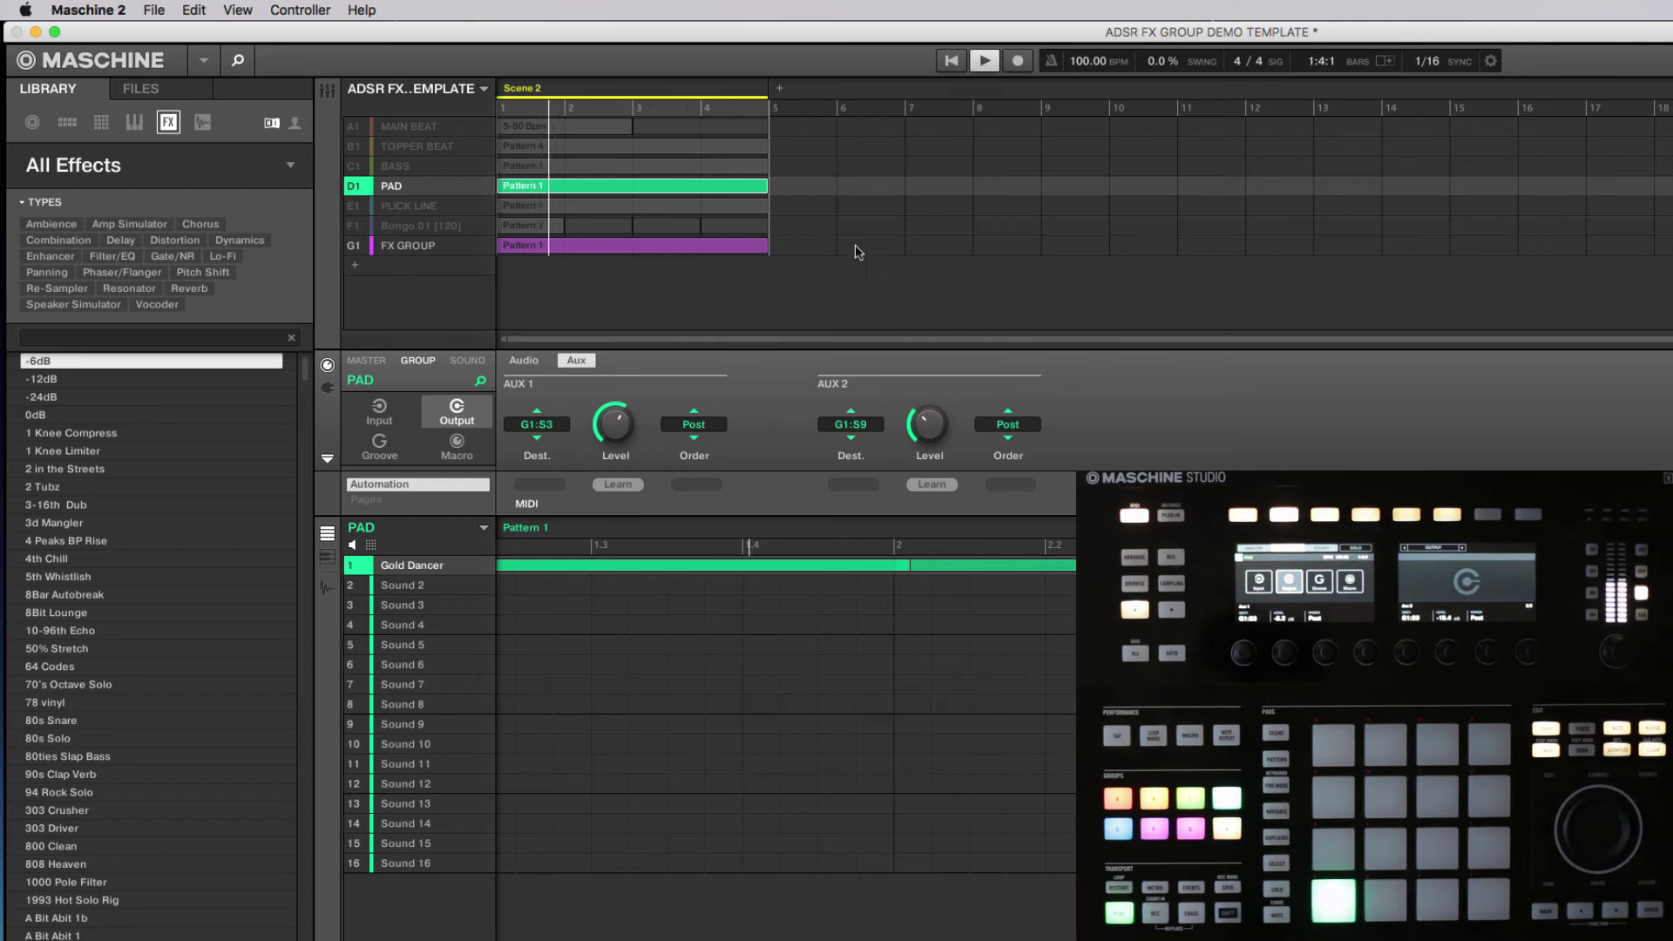
{"action": "left_click_drag", "start_coordinate": [928, 424], "coordinate": [928, 392]}
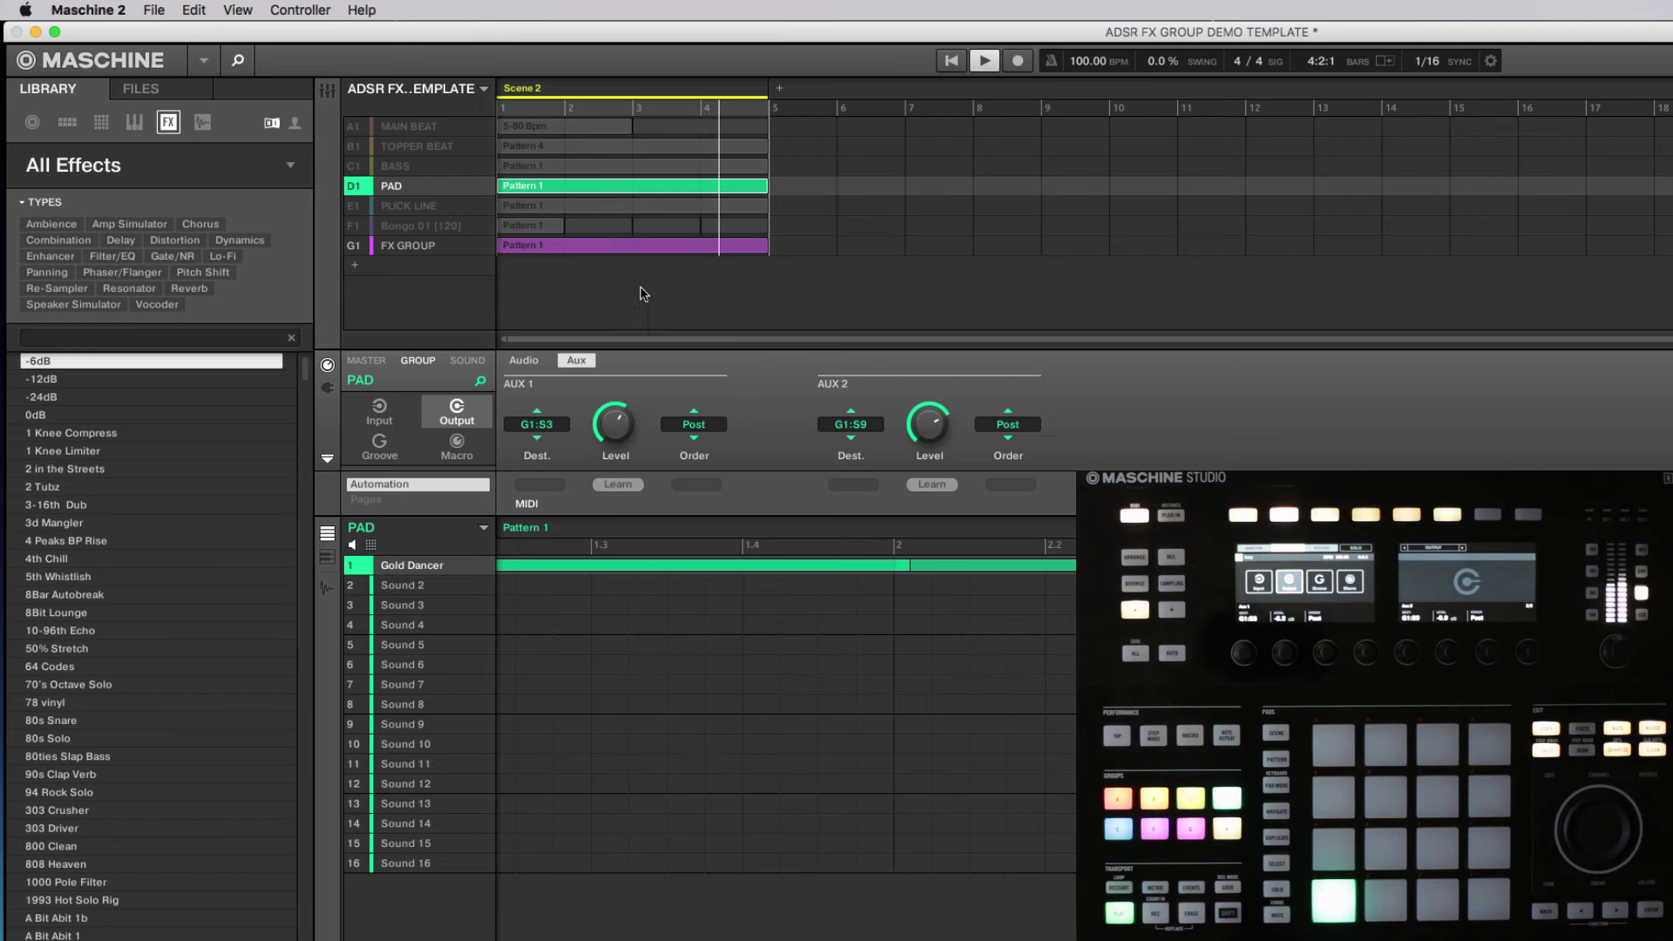
{"action": "left_click", "coordinate": [357, 188]}
{"action": "left_click", "coordinate": [386, 207]}
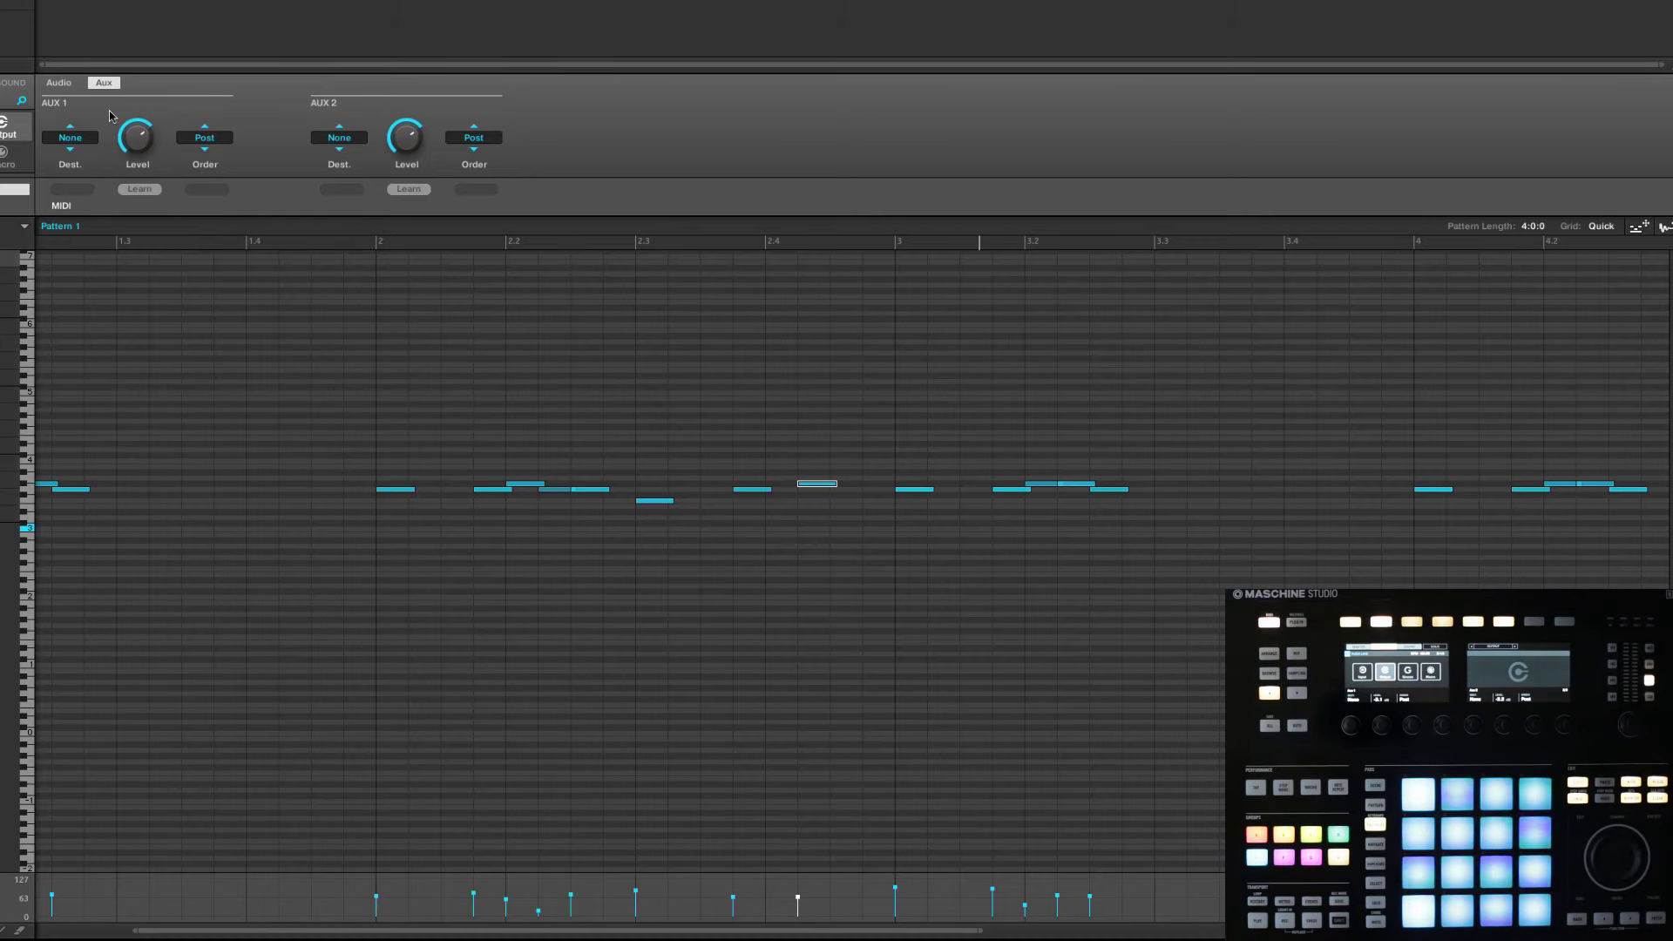
Send PLUCK LINE's AUX 1 to G1:S3 Dark Plate at -5.3 dB
{"action": "left_click", "coordinate": [71, 139]}
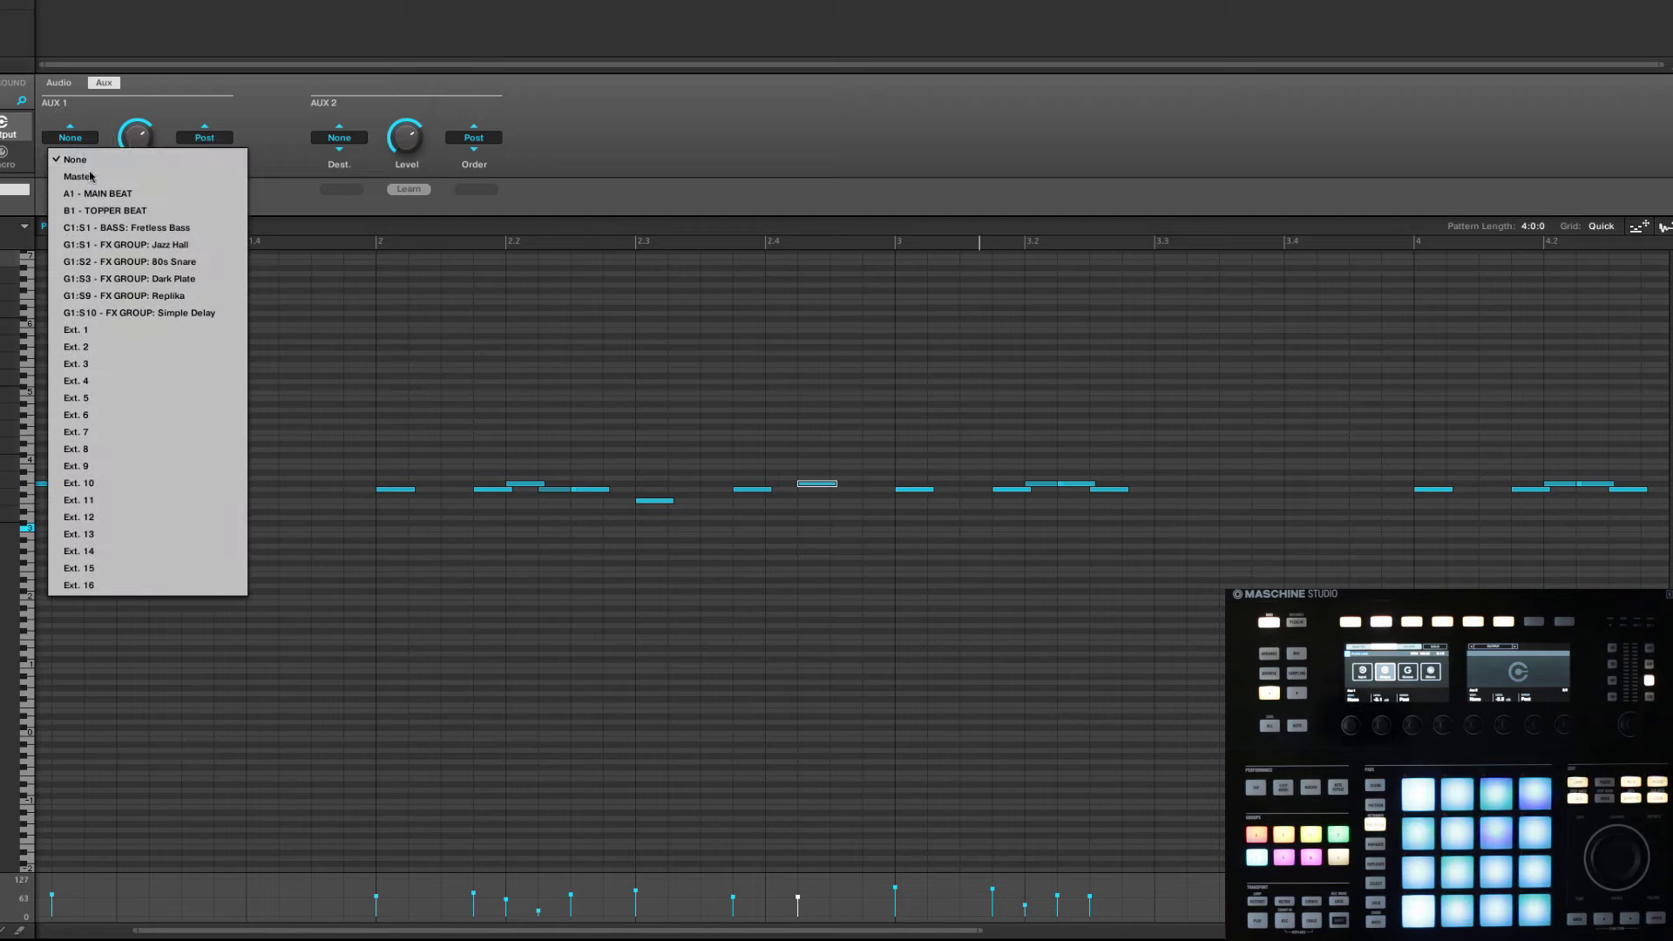
{"action": "left_click", "coordinate": [120, 280]}
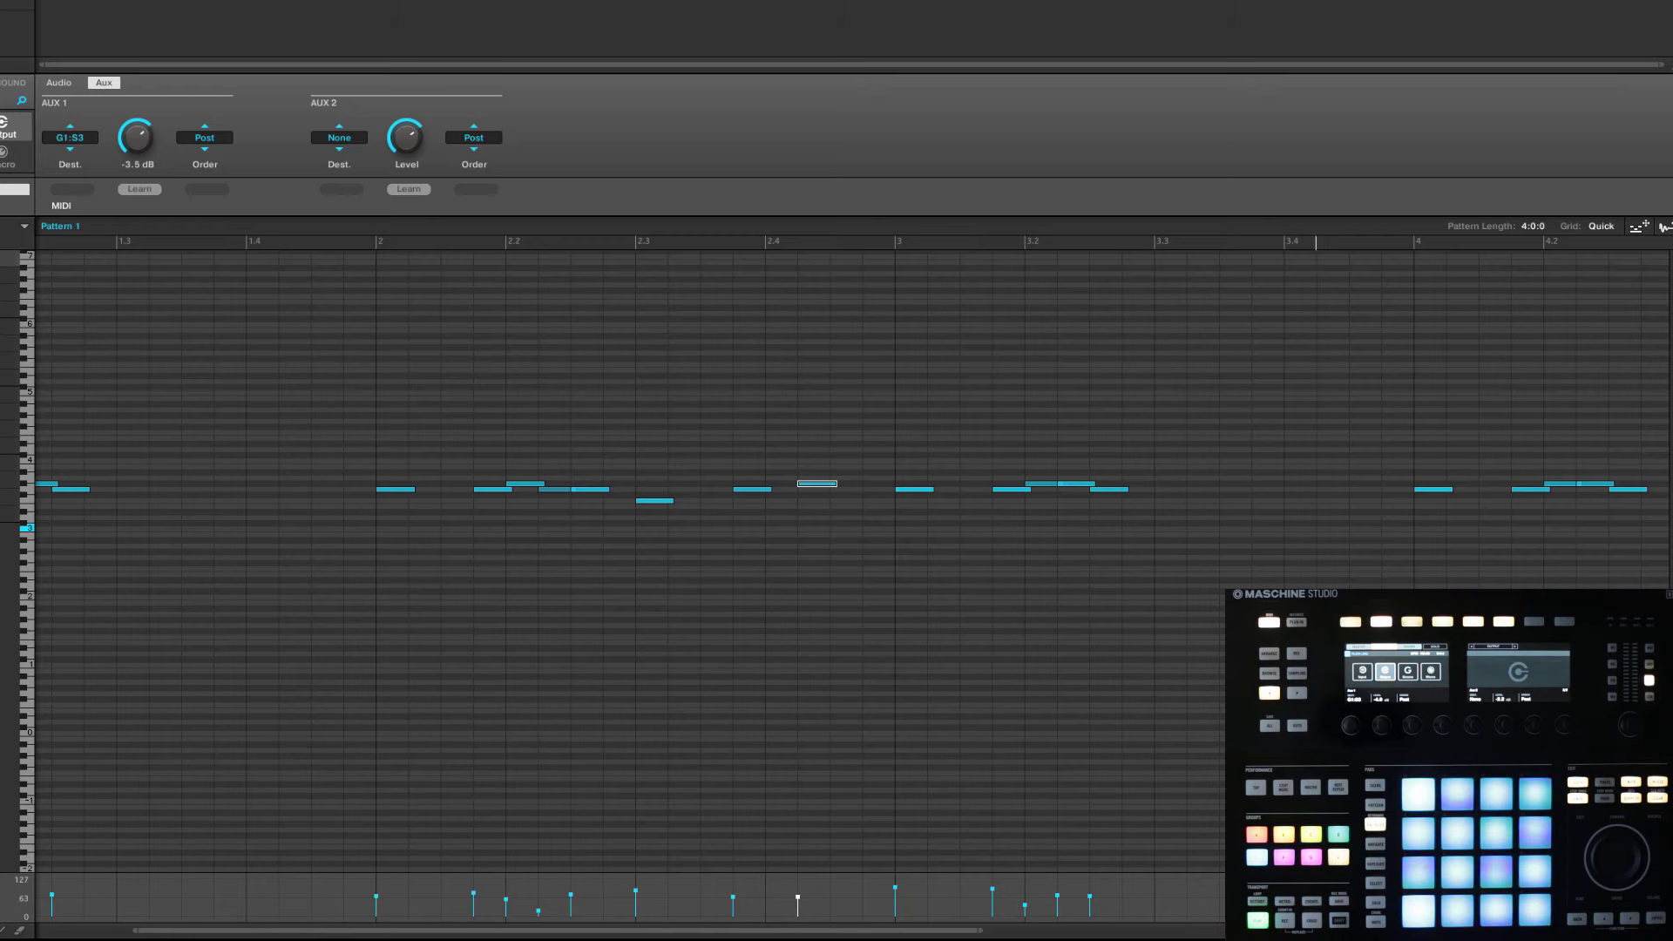
{"action": "left_click_drag", "start_coordinate": [136, 135], "coordinate": [136, 132]}
Send PLUCK LINE's AUX 2 to G1:S10 Simple Delay at a lowered level
{"action": "left_click", "coordinate": [341, 140]}
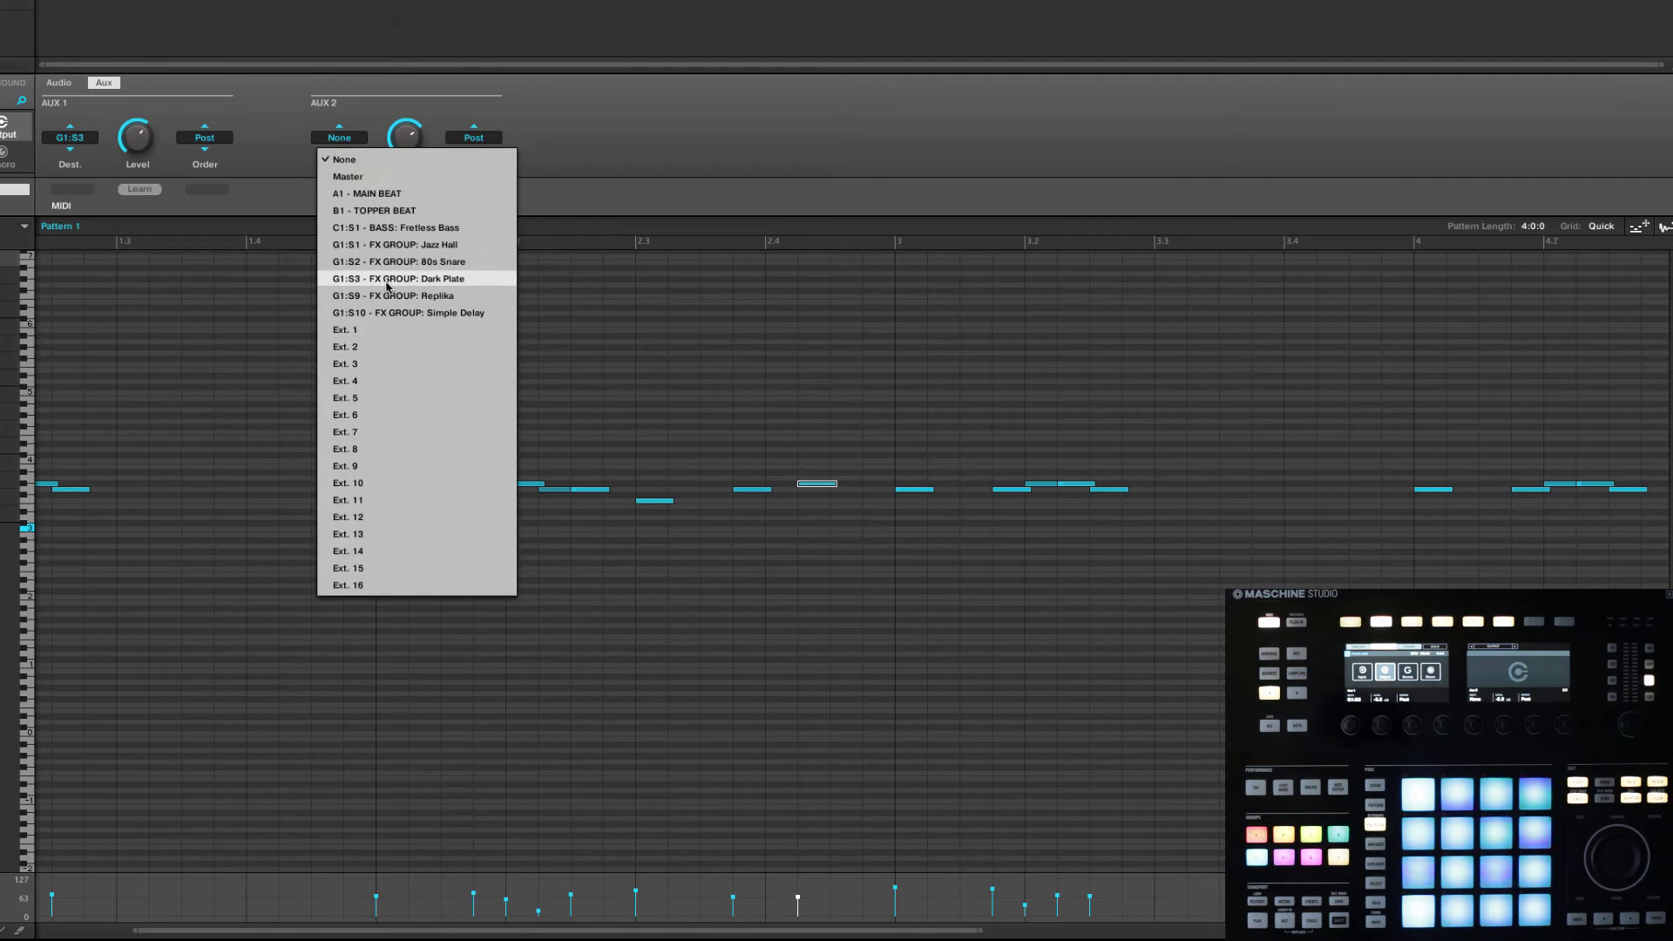
{"action": "left_click", "coordinate": [402, 311]}
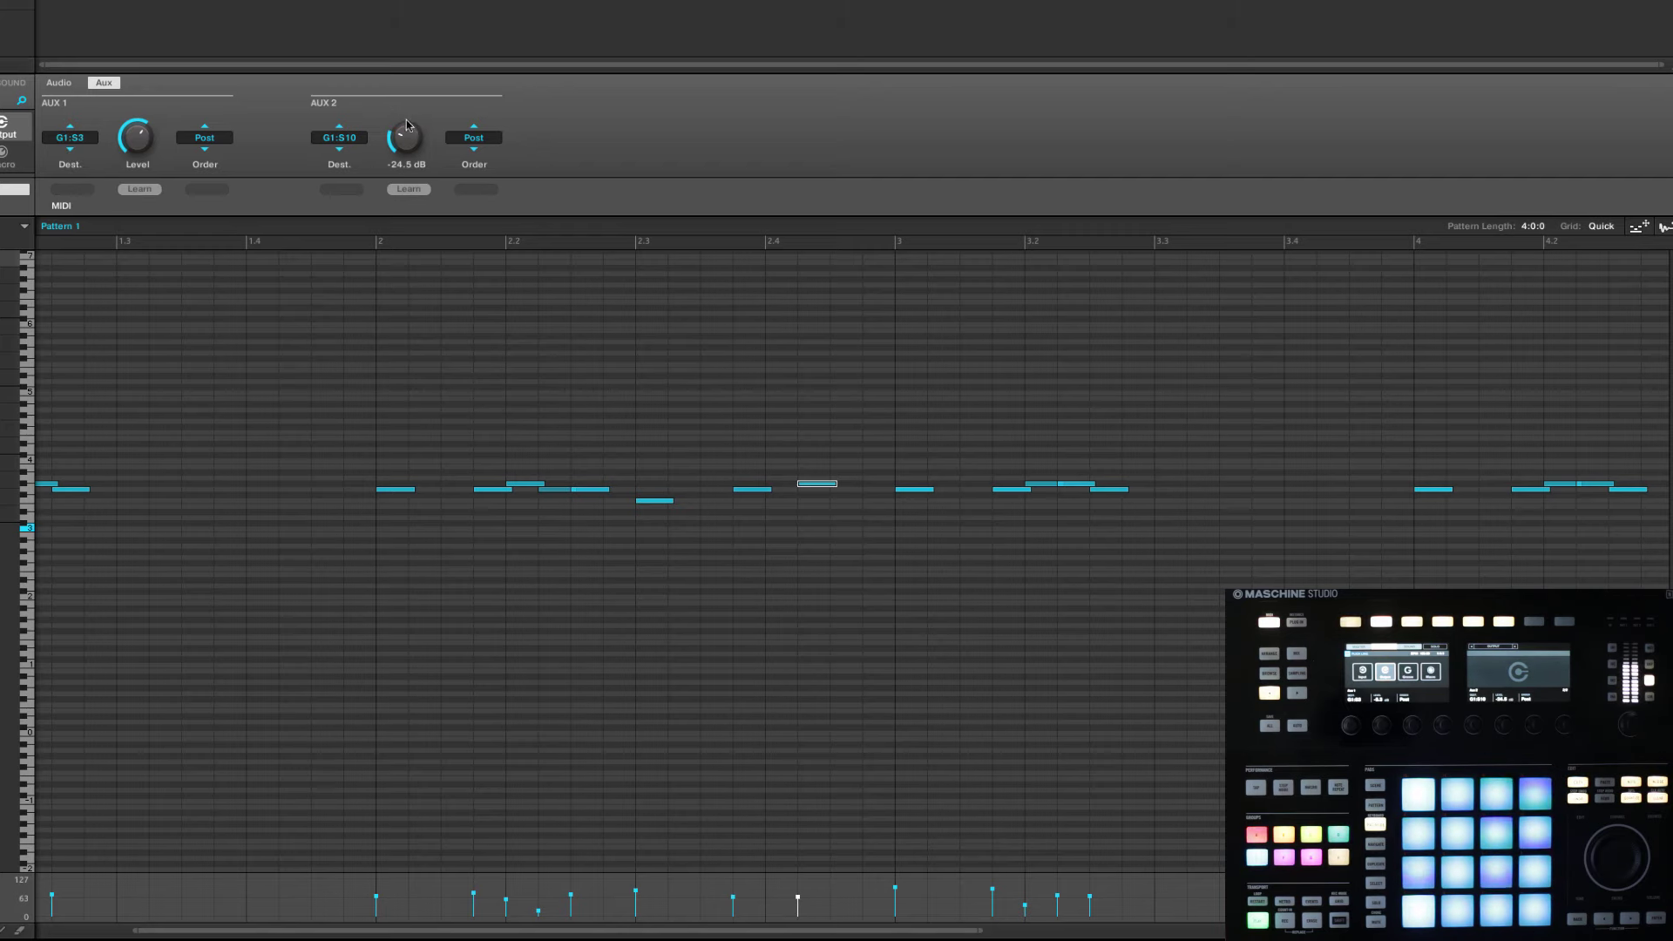
{"action": "left_click_drag", "start_coordinate": [409, 130], "coordinate": [413, 143]}
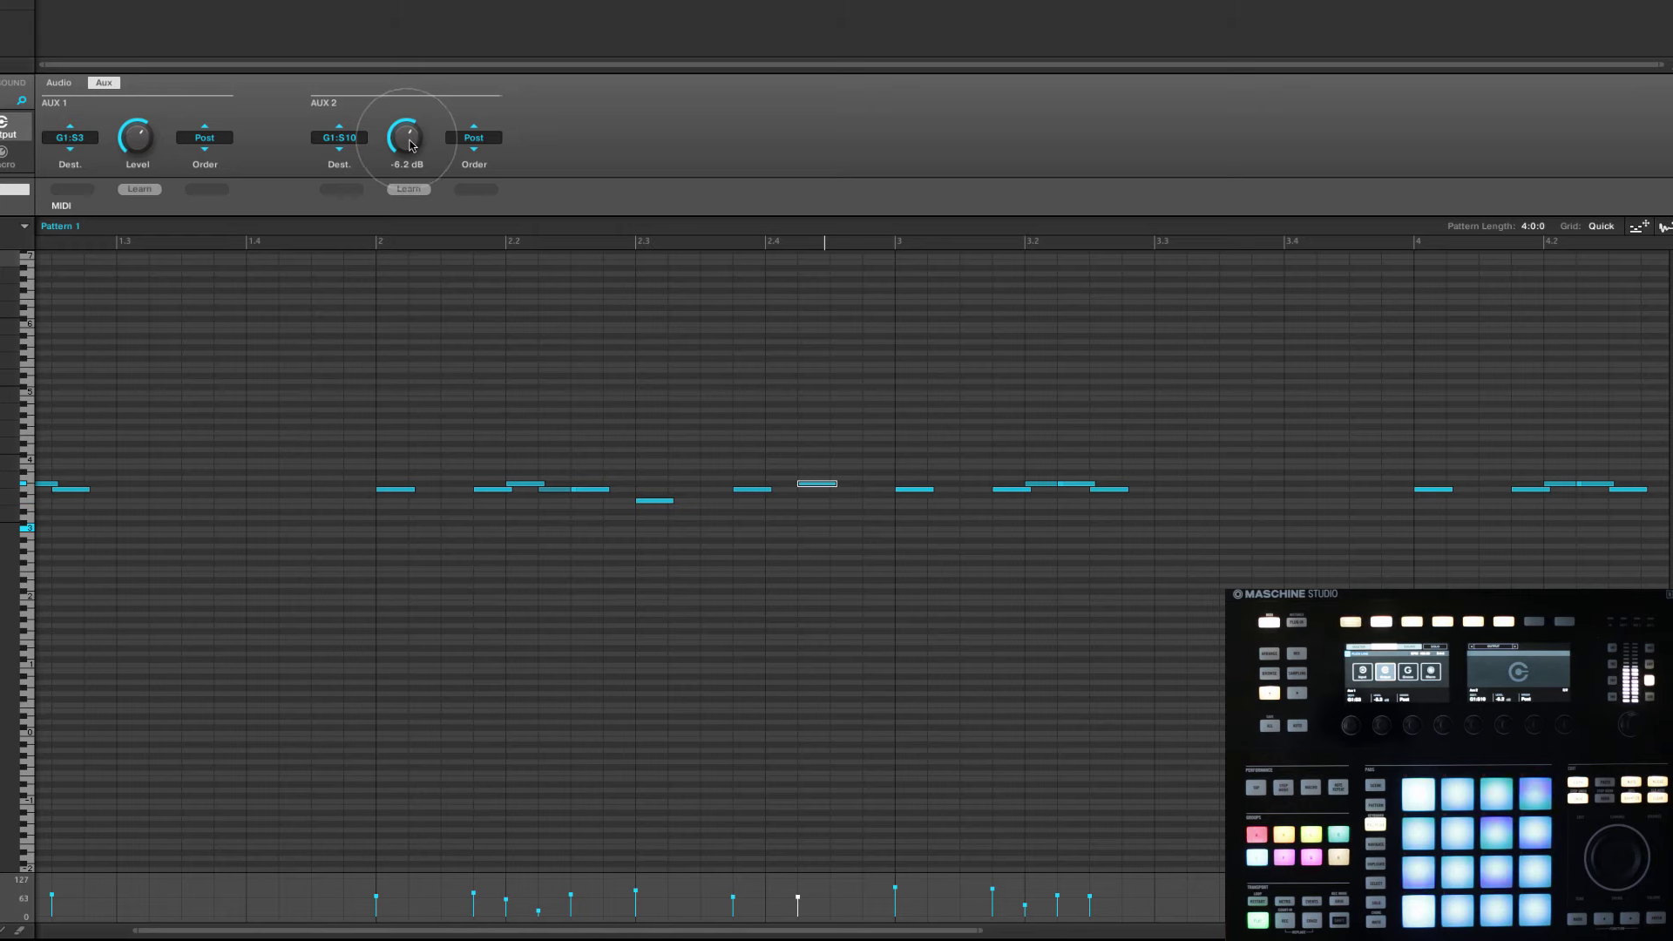
{"action": "left_click_drag", "start_coordinate": [405, 135], "coordinate": [406, 142]}
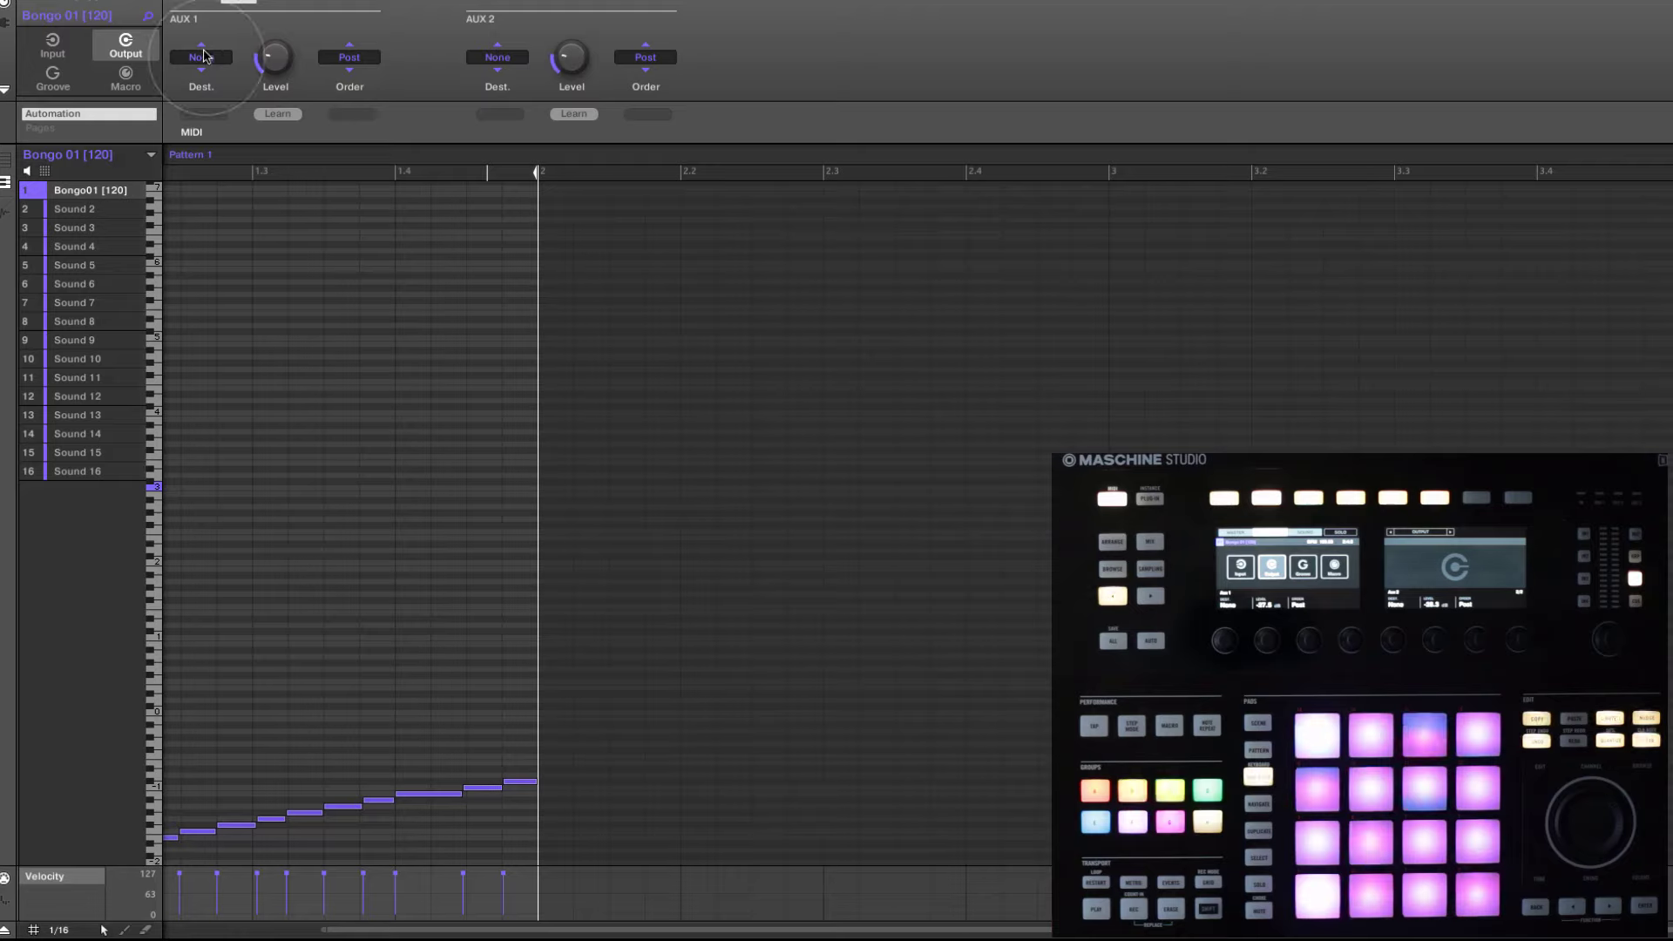
Send Bongo 01's AUX 1 to G1:S3 Dark Plate at a low level
{"action": "left_click", "coordinate": [208, 57]}
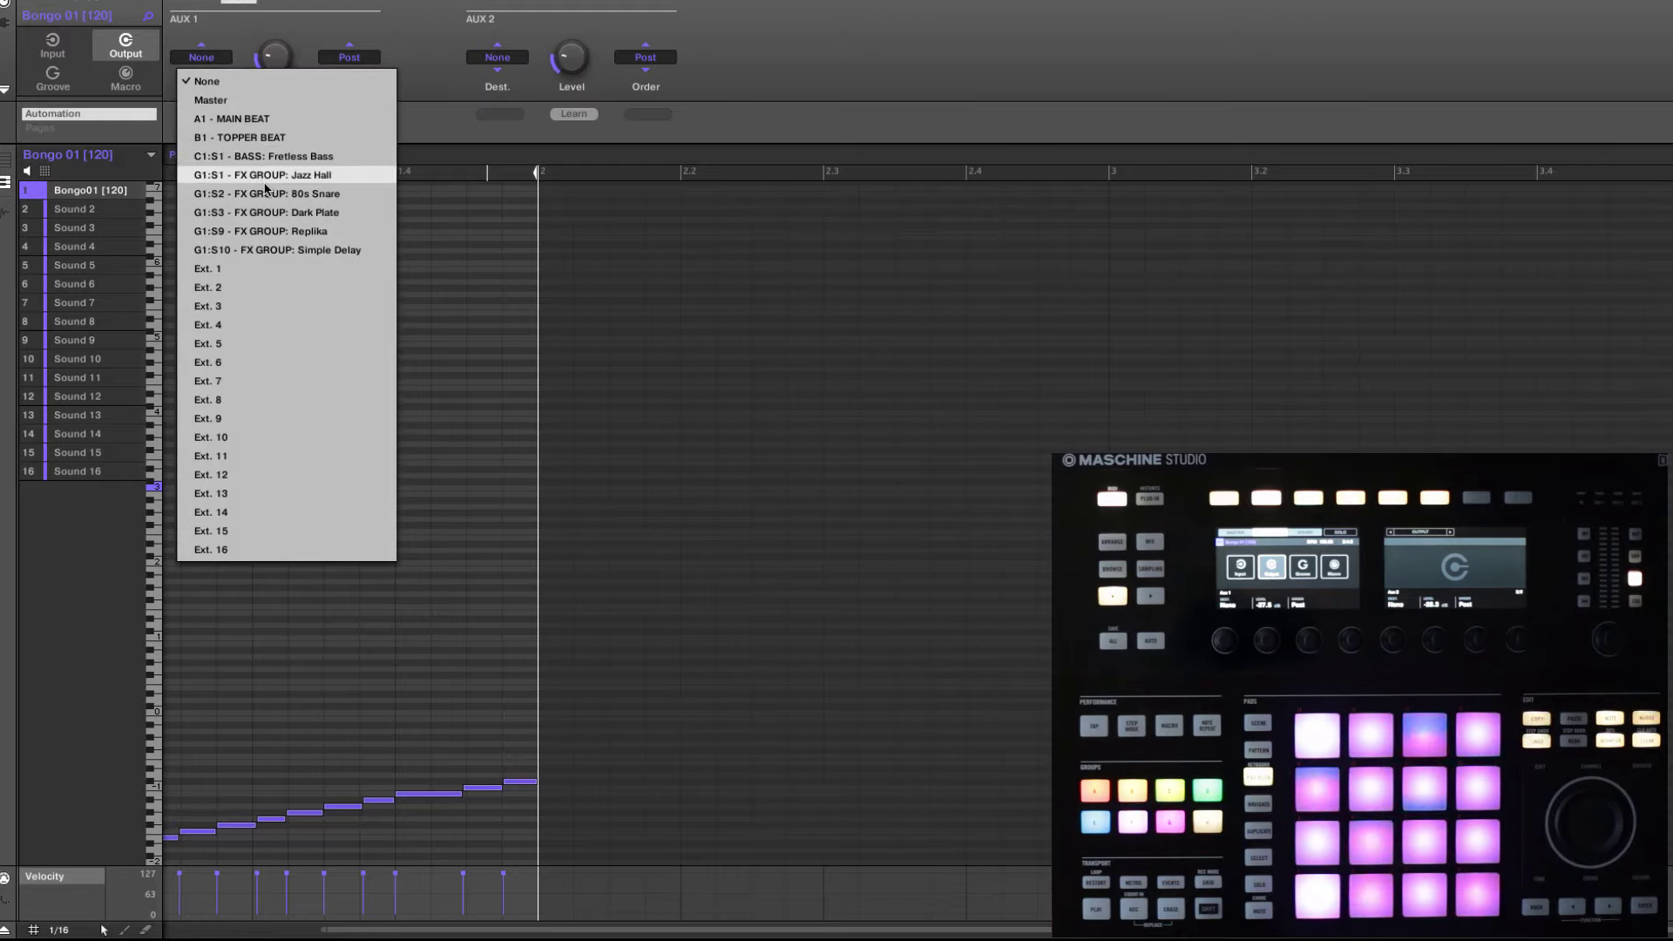
{"action": "left_click", "coordinate": [273, 211]}
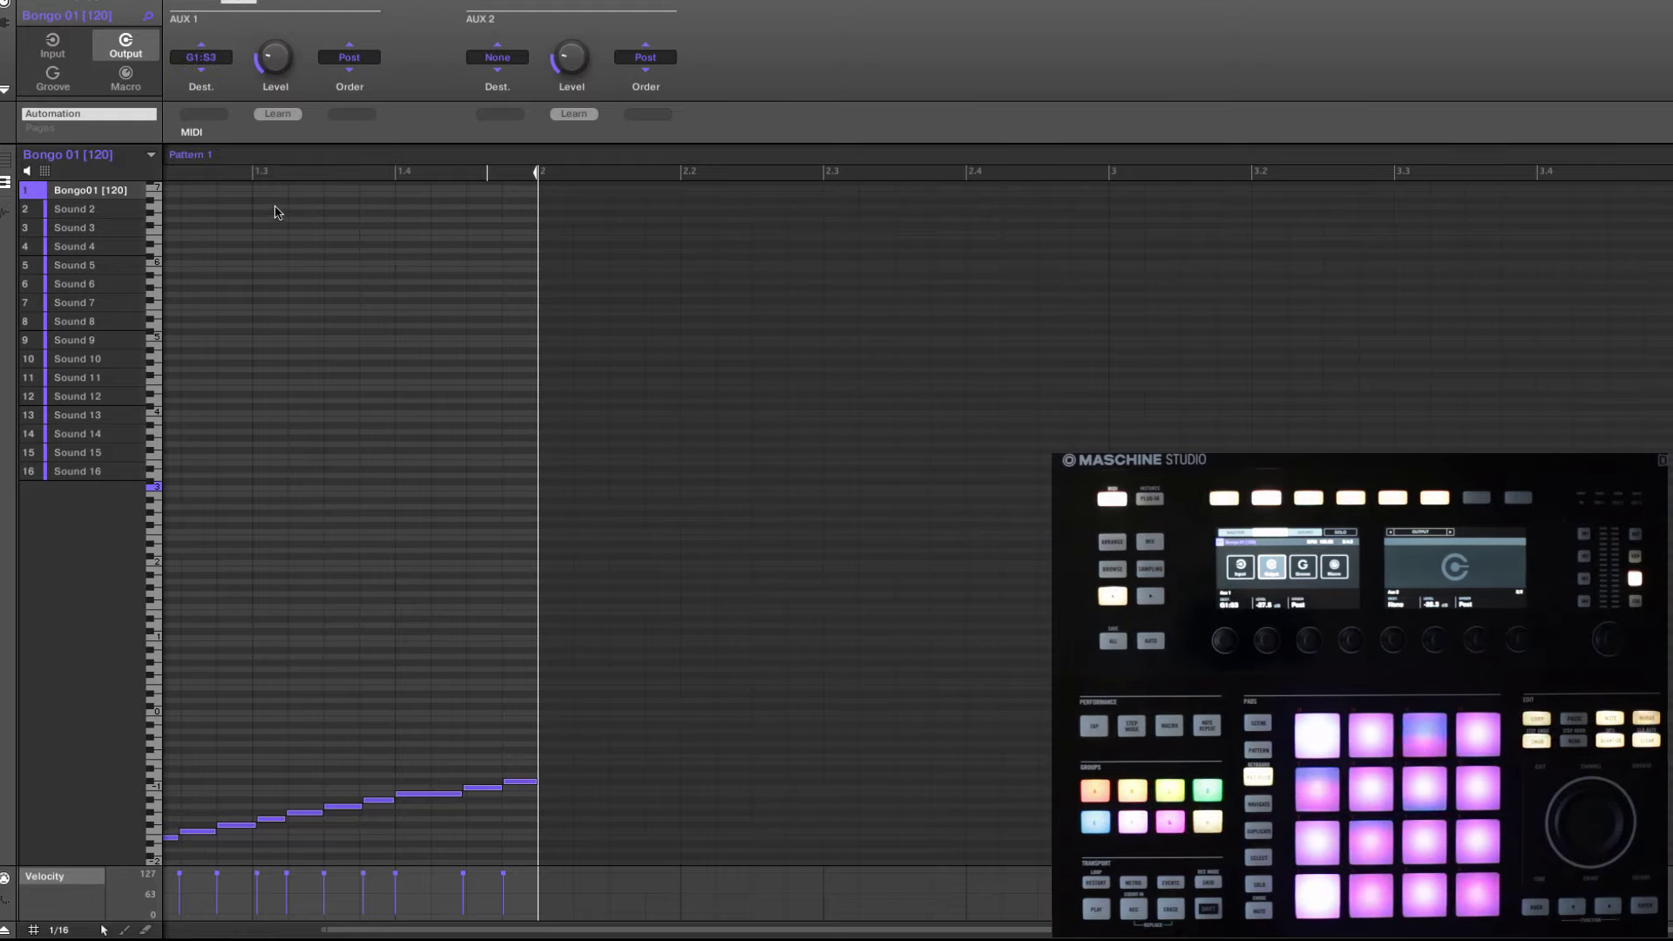
{"action": "mouse_move", "coordinate": [273, 57]}
{"action": "left_mouse_down"}
{"action": "mouse_move", "coordinate": [273, 26]}
{"action": "mouse_move", "coordinate": [274, 93]}
{"action": "mouse_move", "coordinate": [273, 56]}
{"action": "left_mouse_up"}
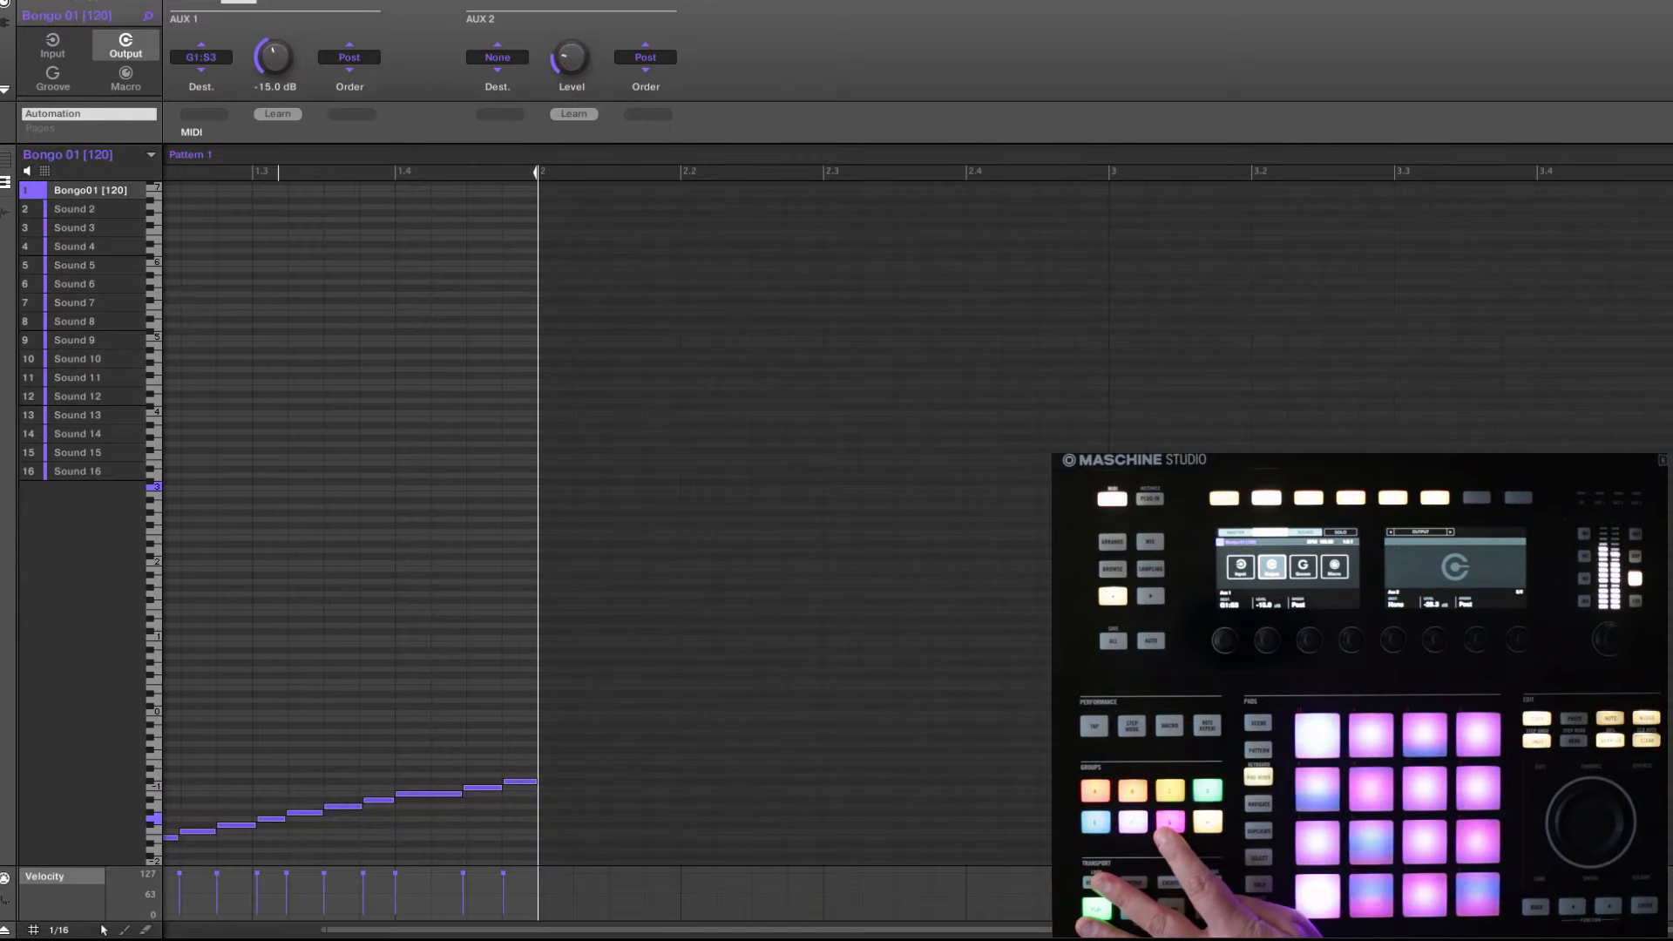
{"action": "left_click_drag", "start_coordinate": [271, 51], "coordinate": [271, 57]}
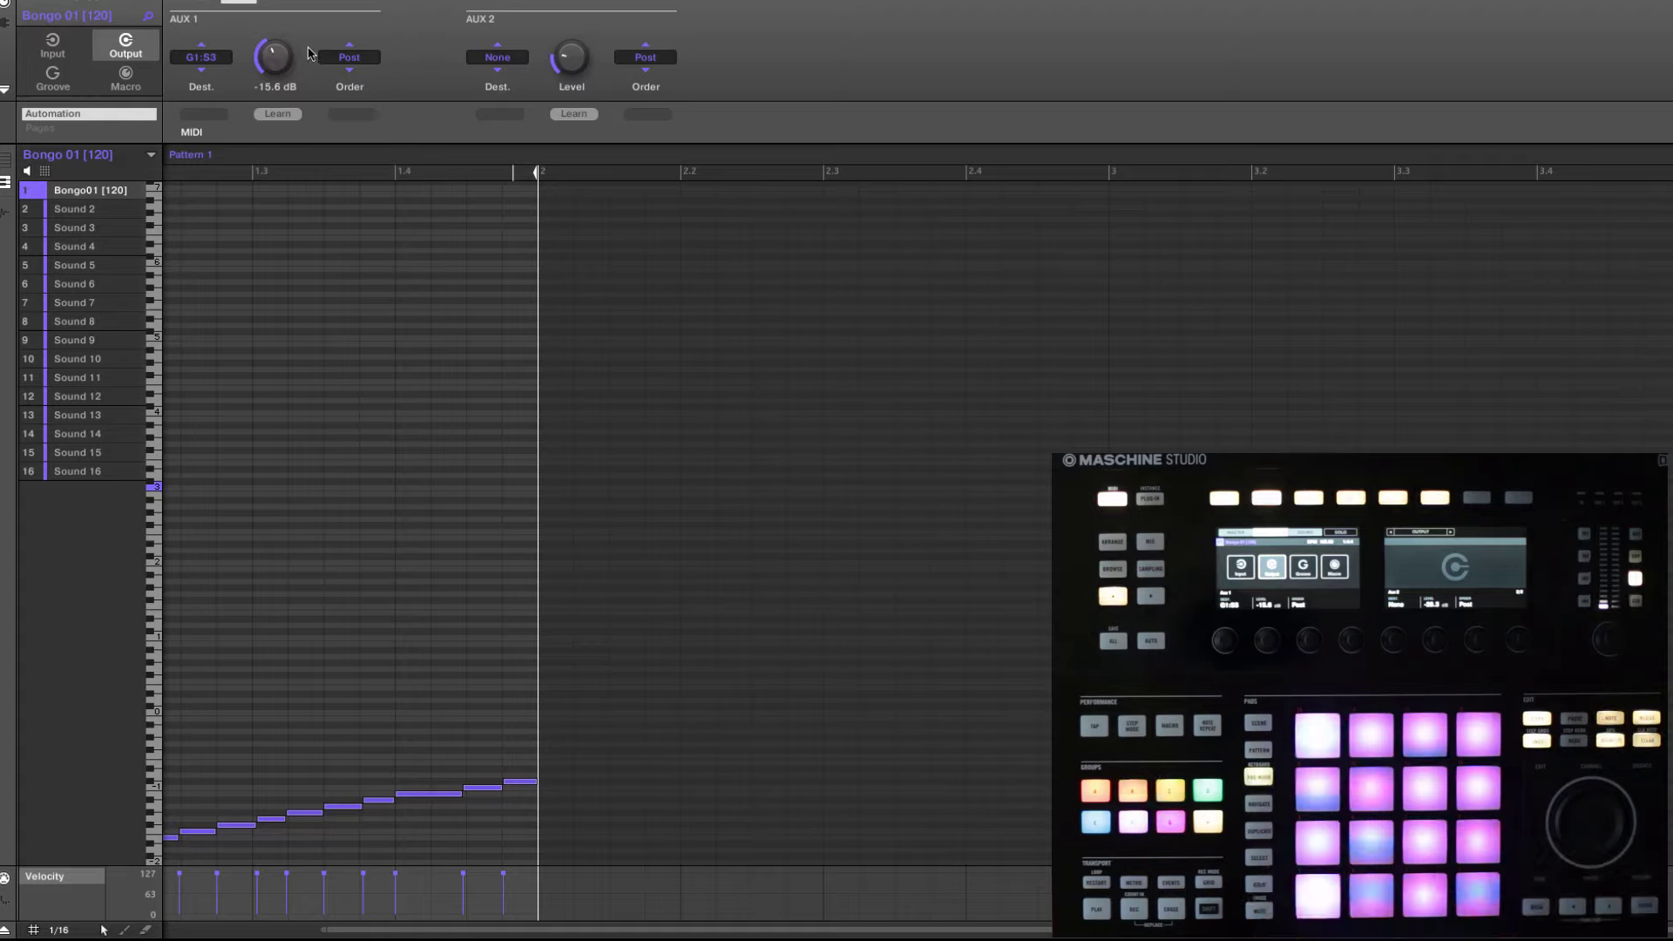
Send Bongo 01's AUX 2 to G1:S9 Replika at -30 dB
{"action": "left_click", "coordinate": [499, 56]}
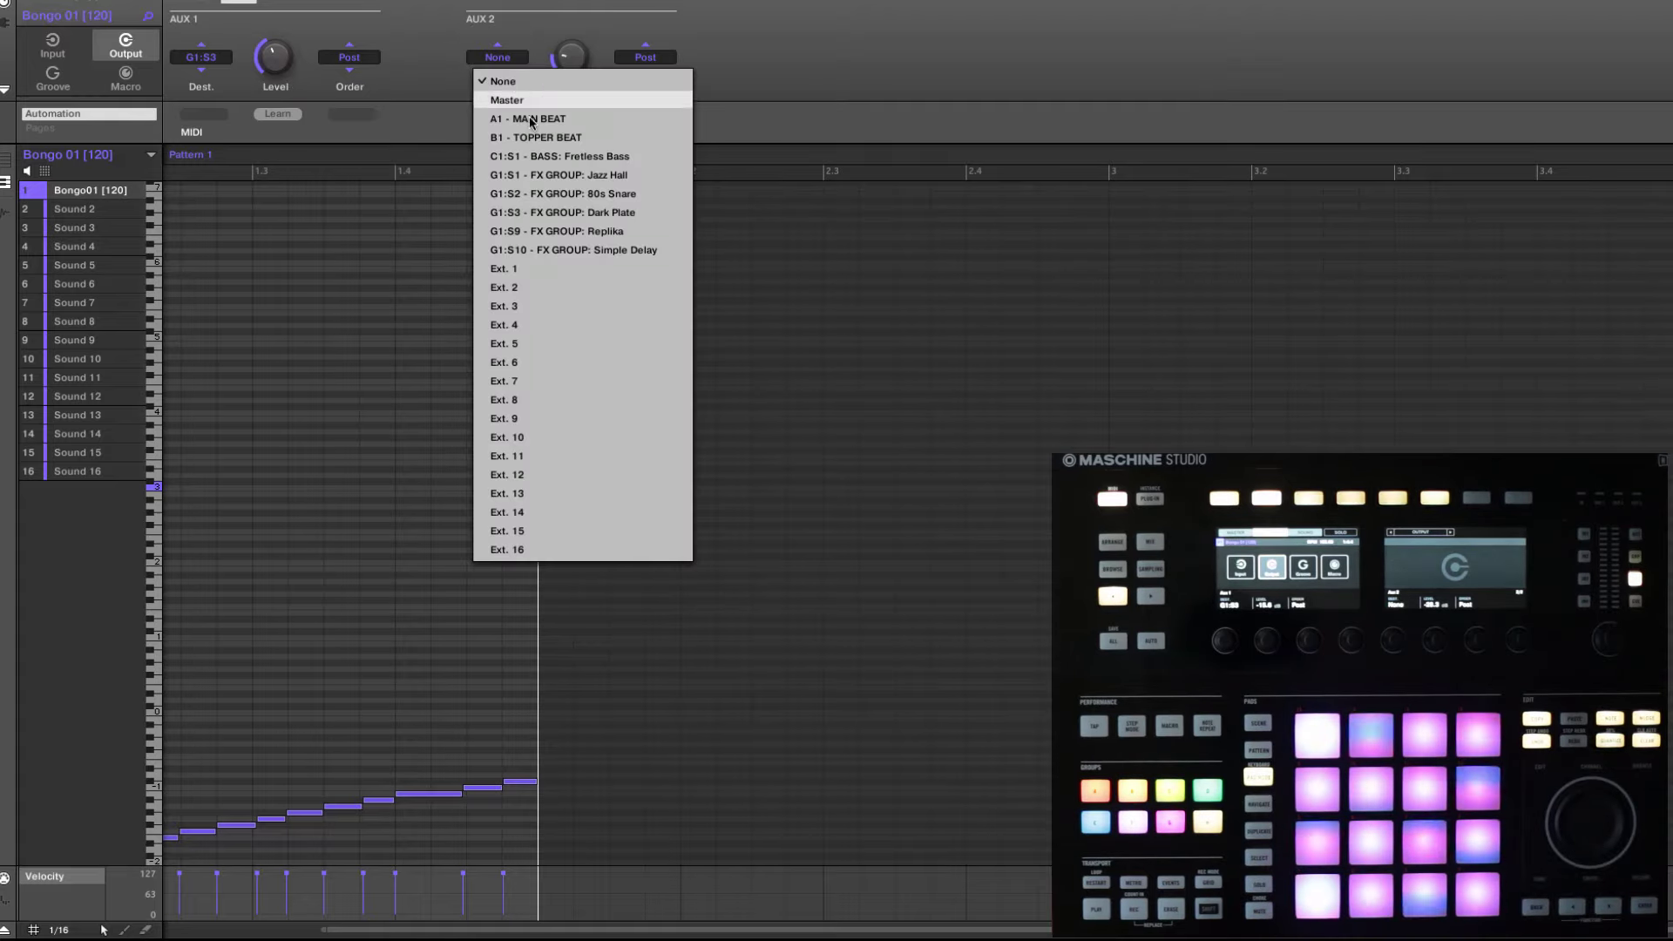
{"action": "left_click", "coordinate": [569, 232]}
{"action": "mouse_move", "coordinate": [570, 59]}
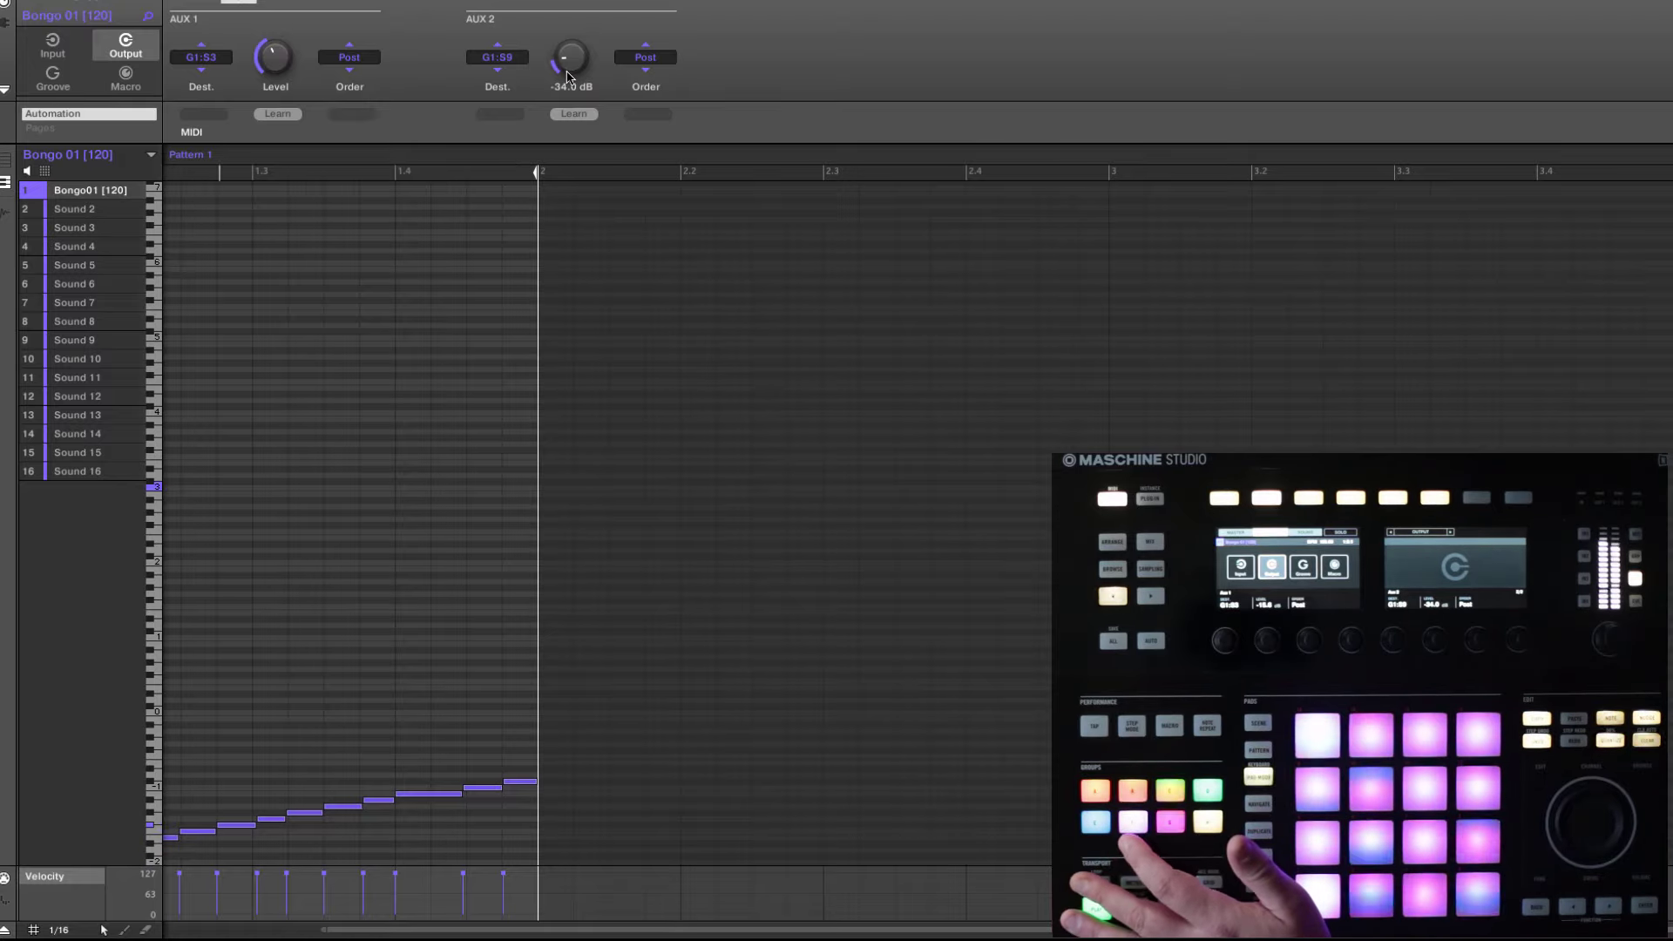
{"action": "left_click_drag", "start_coordinate": [566, 76], "coordinate": [565, 26]}
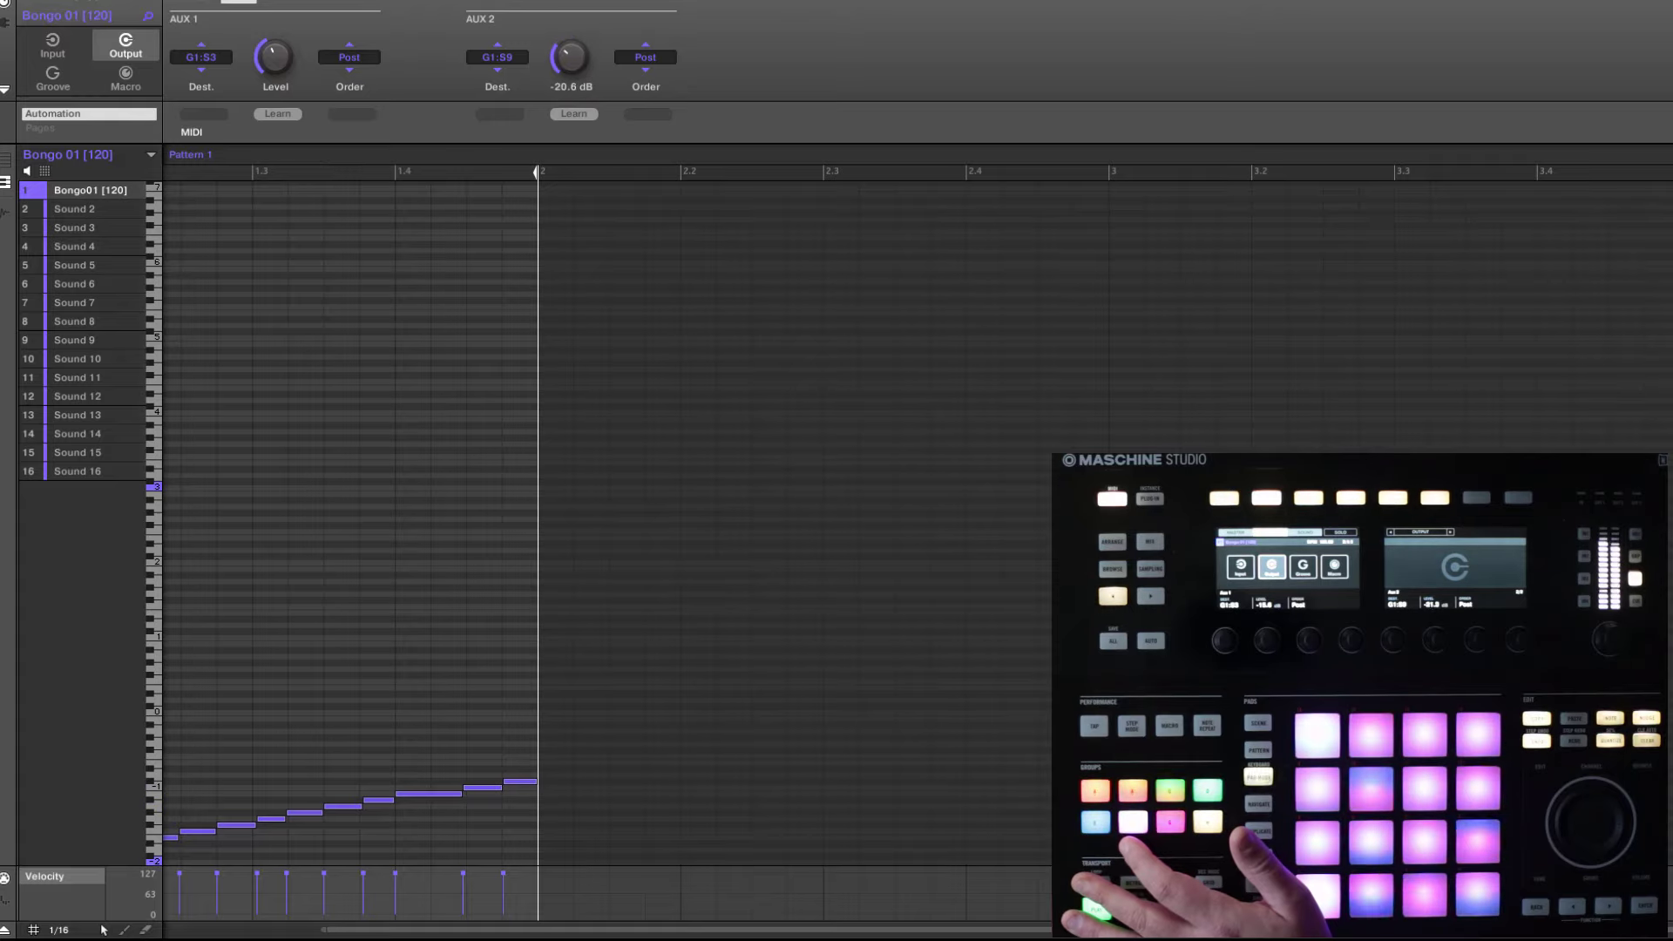
{"action": "left_click_drag", "start_coordinate": [568, 58], "coordinate": [569, 74]}
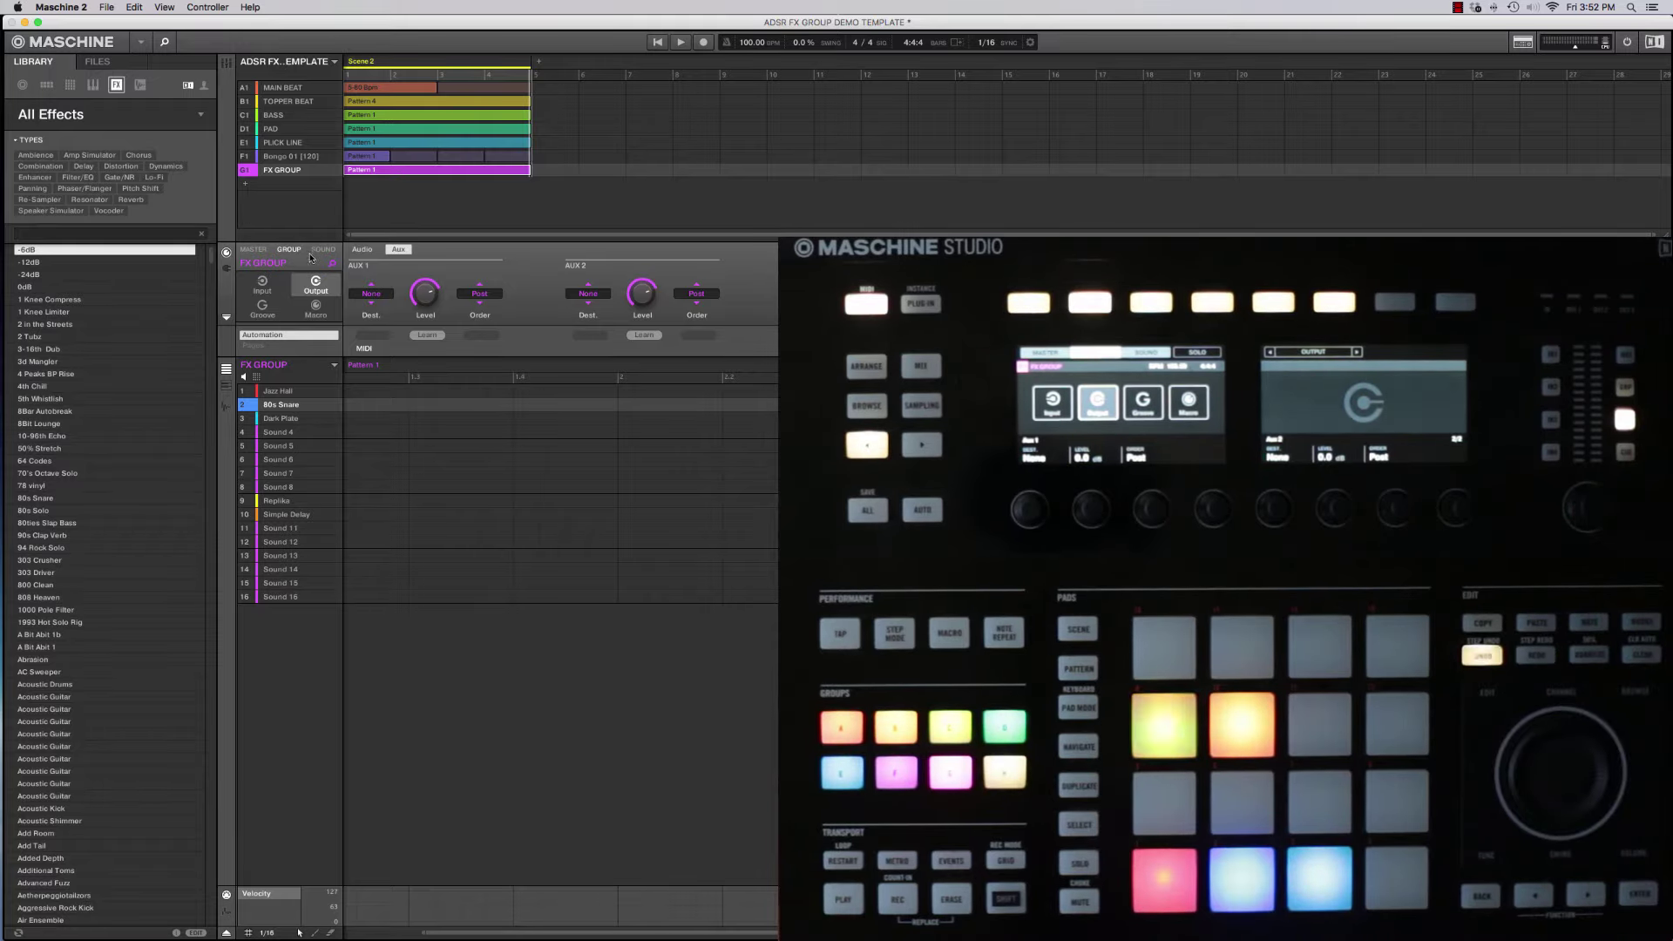
Turn Jazz Hall's output level down to about -4 dB and set 80s Snare's near -3 dB
{"action": "left_click", "coordinate": [323, 251]}
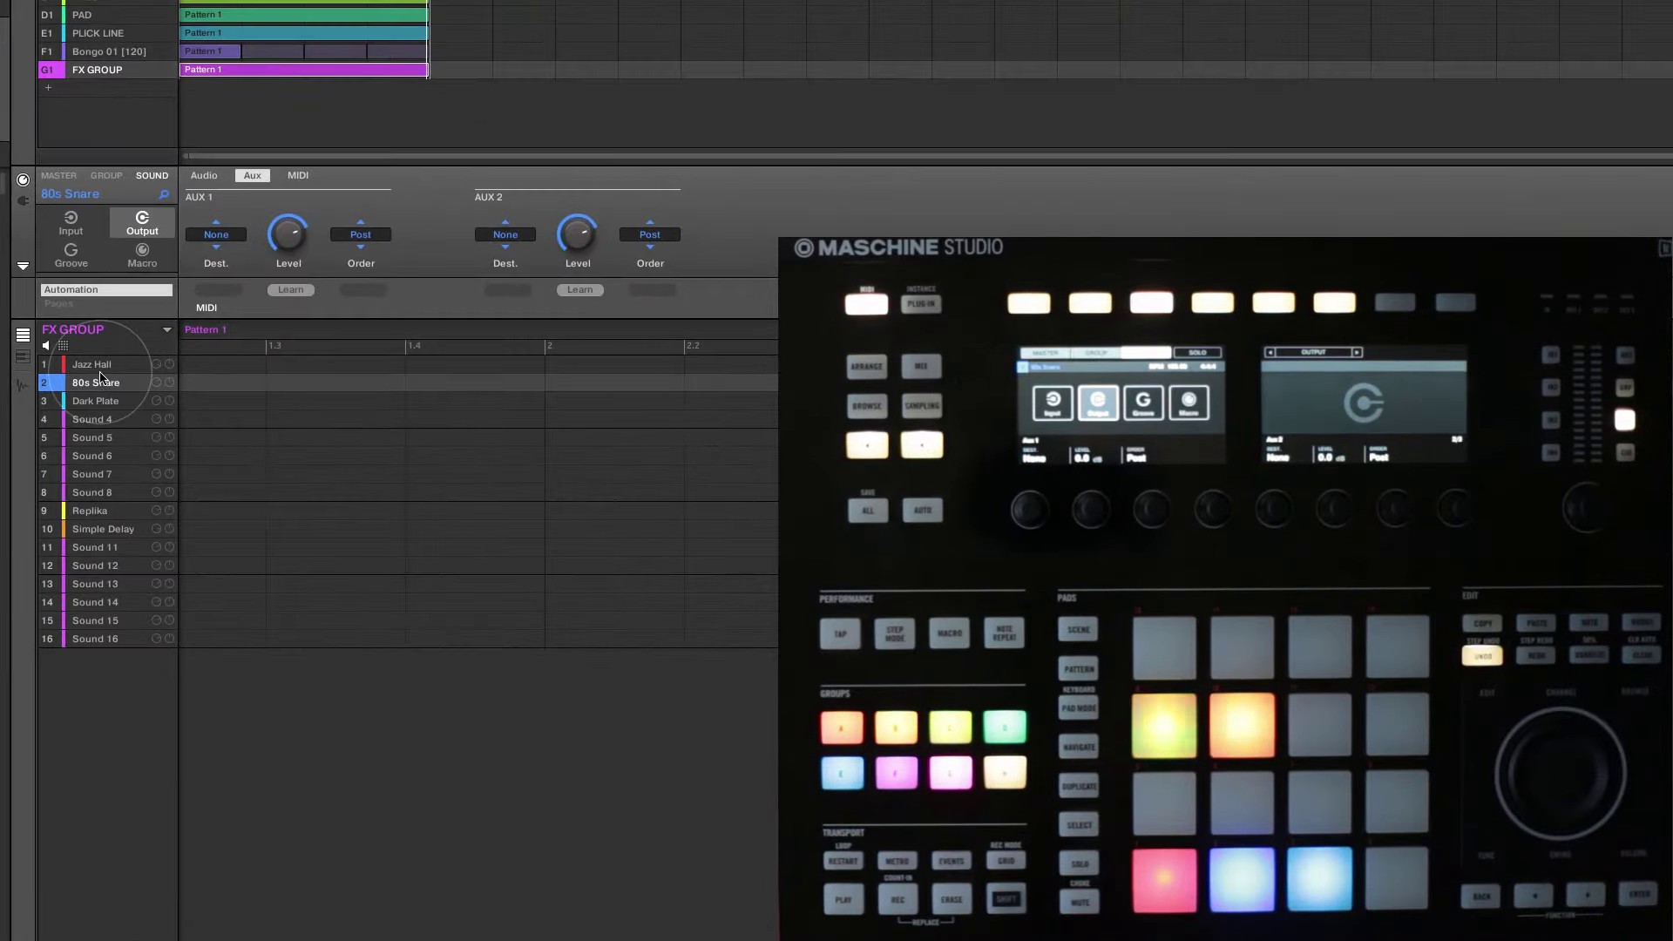
{"action": "left_click", "coordinate": [95, 367]}
{"action": "left_click", "coordinate": [204, 176]}
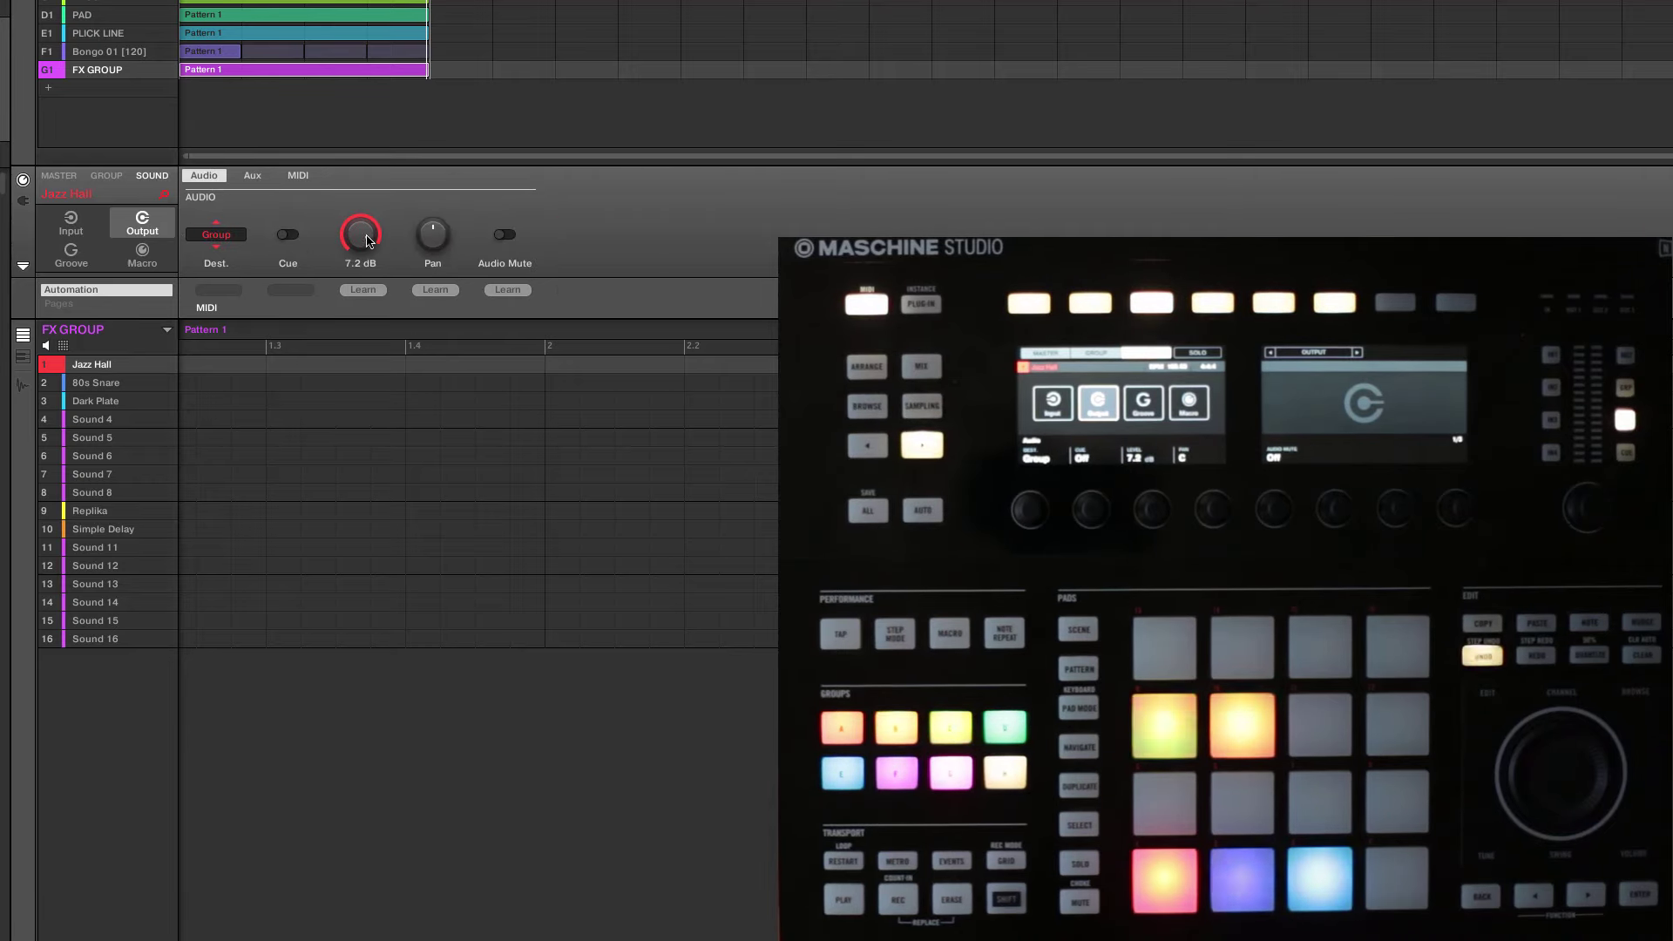
{"action": "left_click", "coordinate": [368, 241]}
{"action": "left_click_drag", "start_coordinate": [368, 241], "coordinate": [362, 216]}
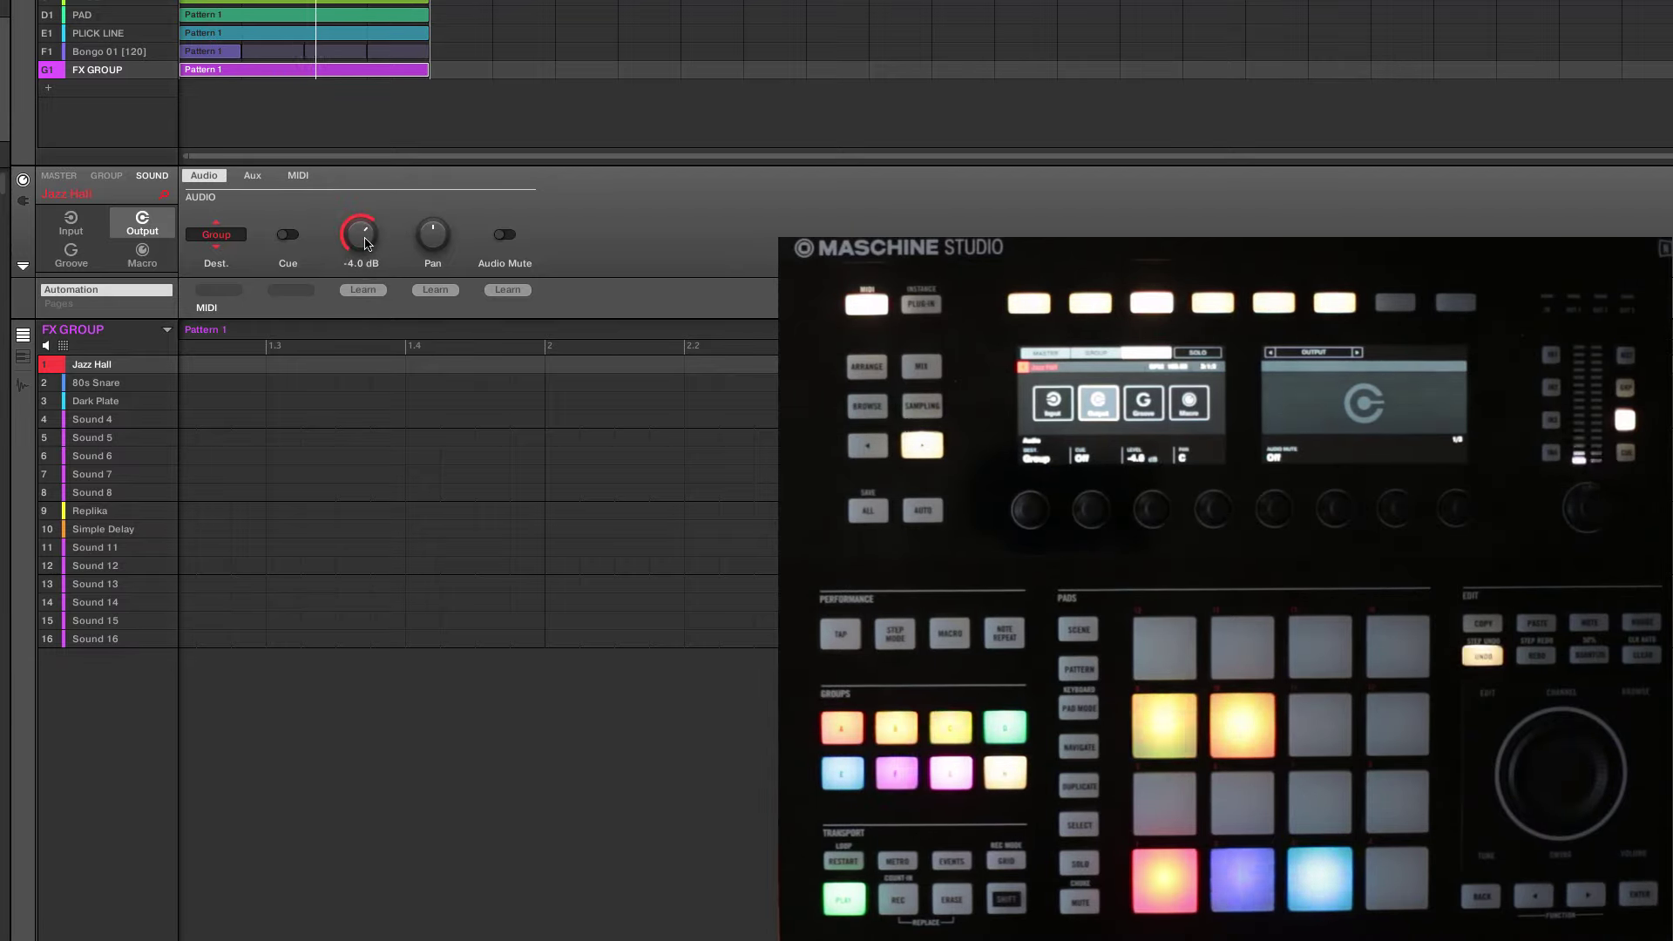
{"action": "left_click", "coordinate": [96, 382]}
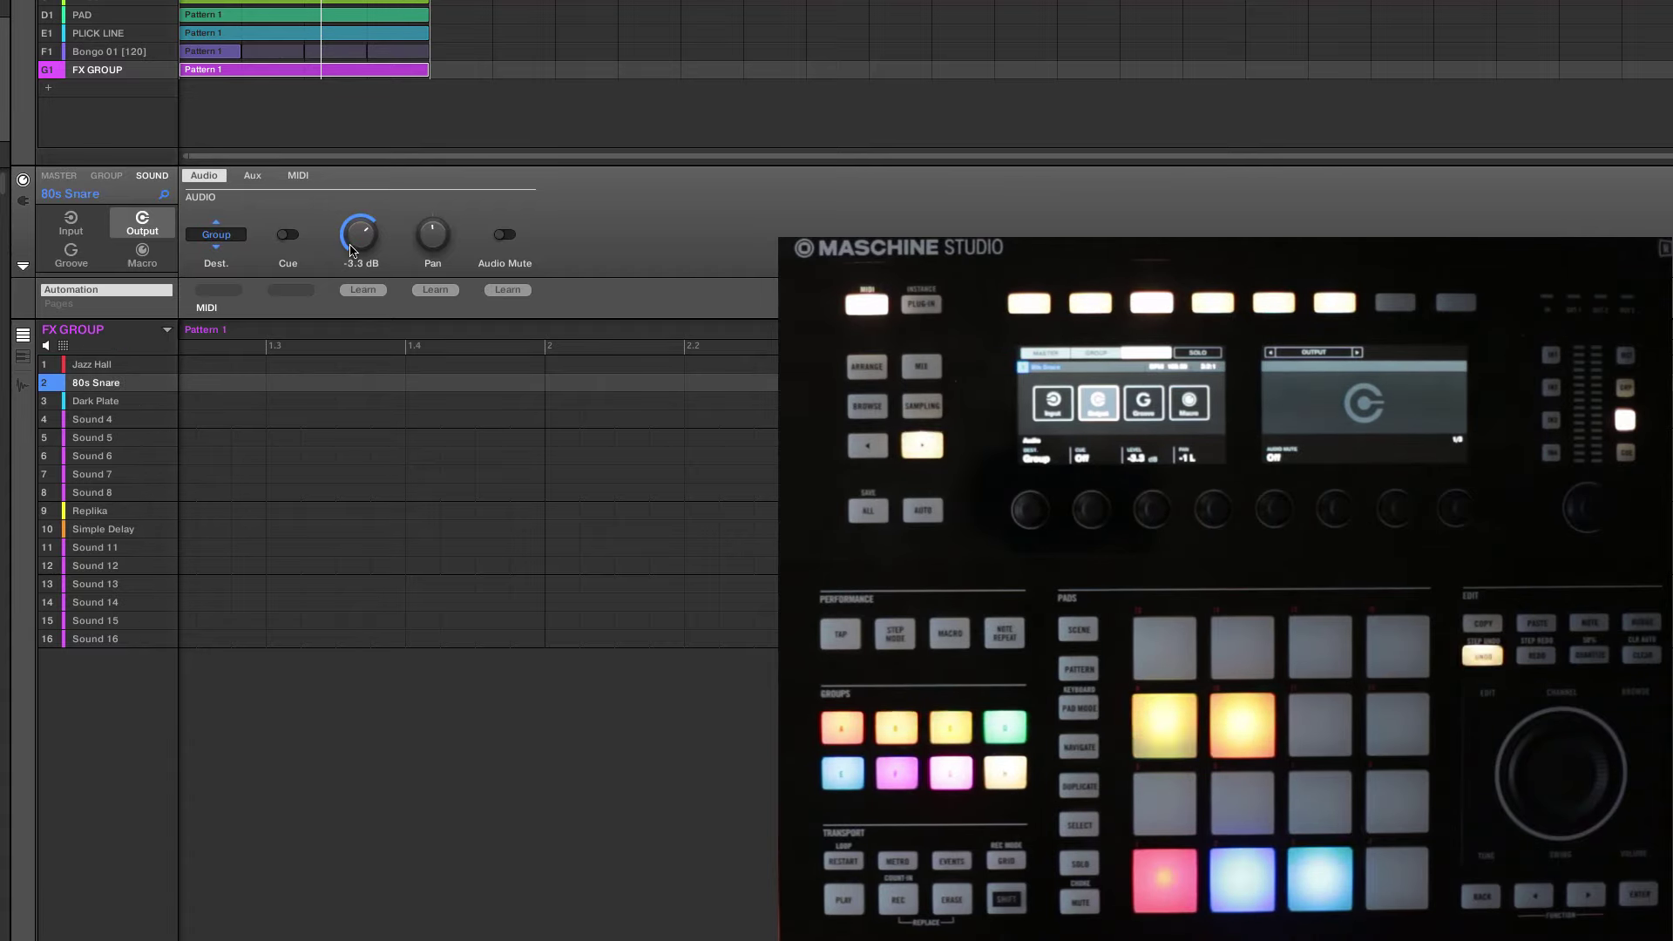
{"action": "mouse_move", "coordinate": [353, 246]}
{"action": "left_mouse_down"}
{"action": "mouse_move", "coordinate": [353, 184]}
{"action": "mouse_move", "coordinate": [361, 281]}
{"action": "mouse_move", "coordinate": [362, 209]}
{"action": "mouse_move", "coordinate": [361, 229]}
{"action": "left_mouse_up"}
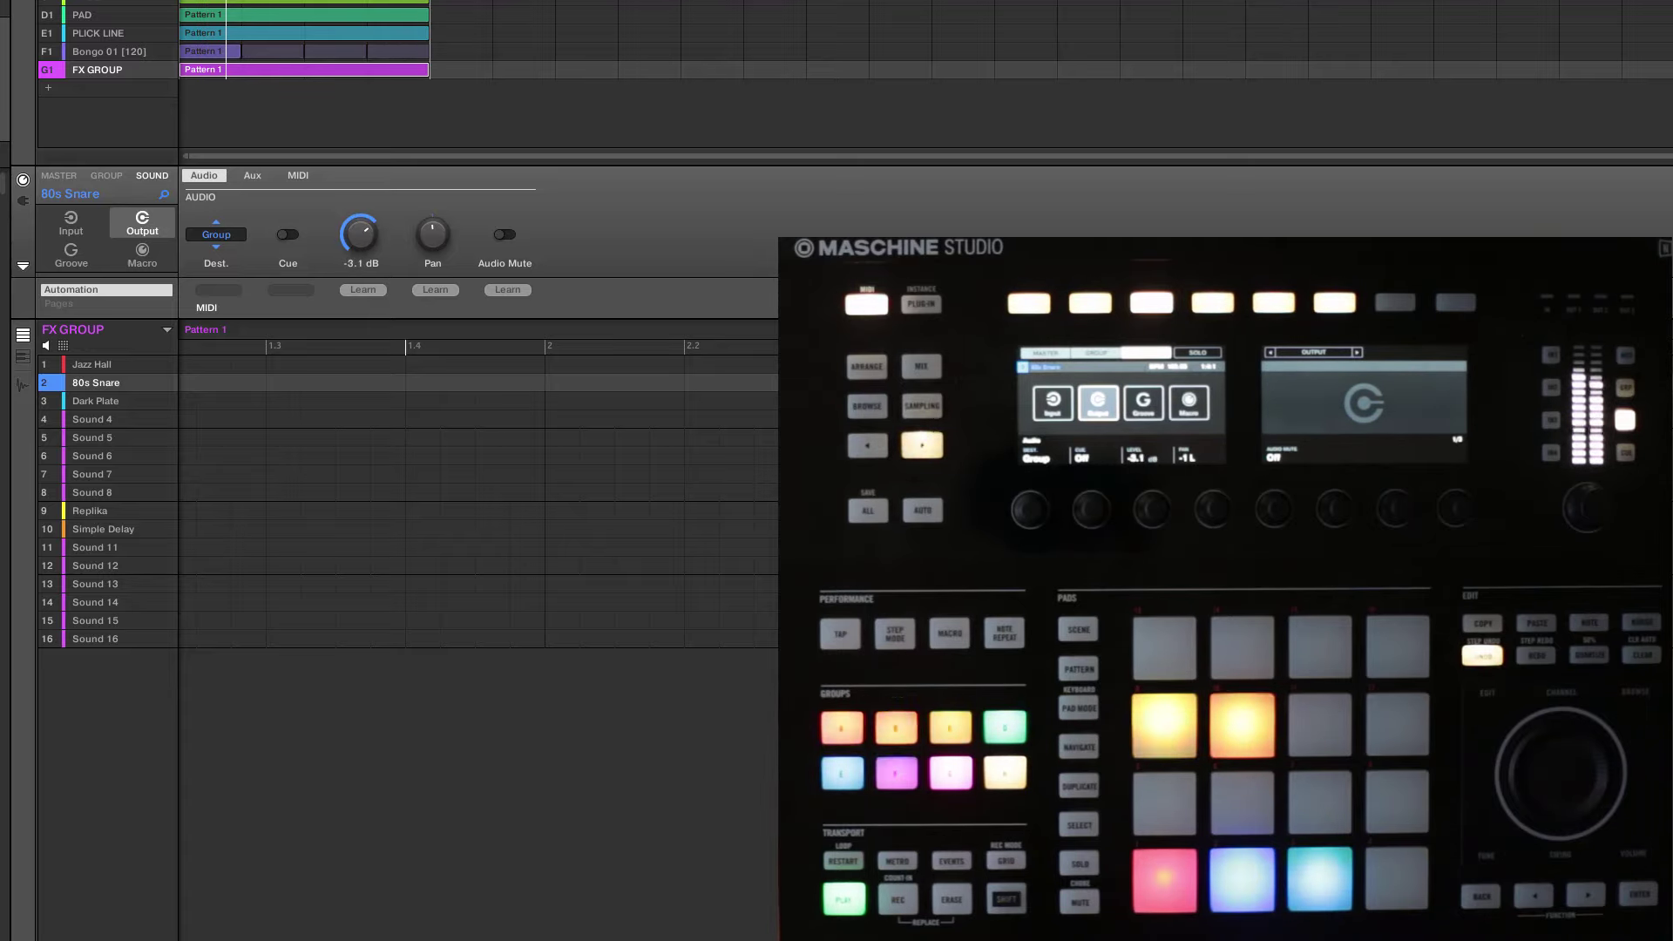
{"action": "mouse_move", "coordinate": [91, 400]}
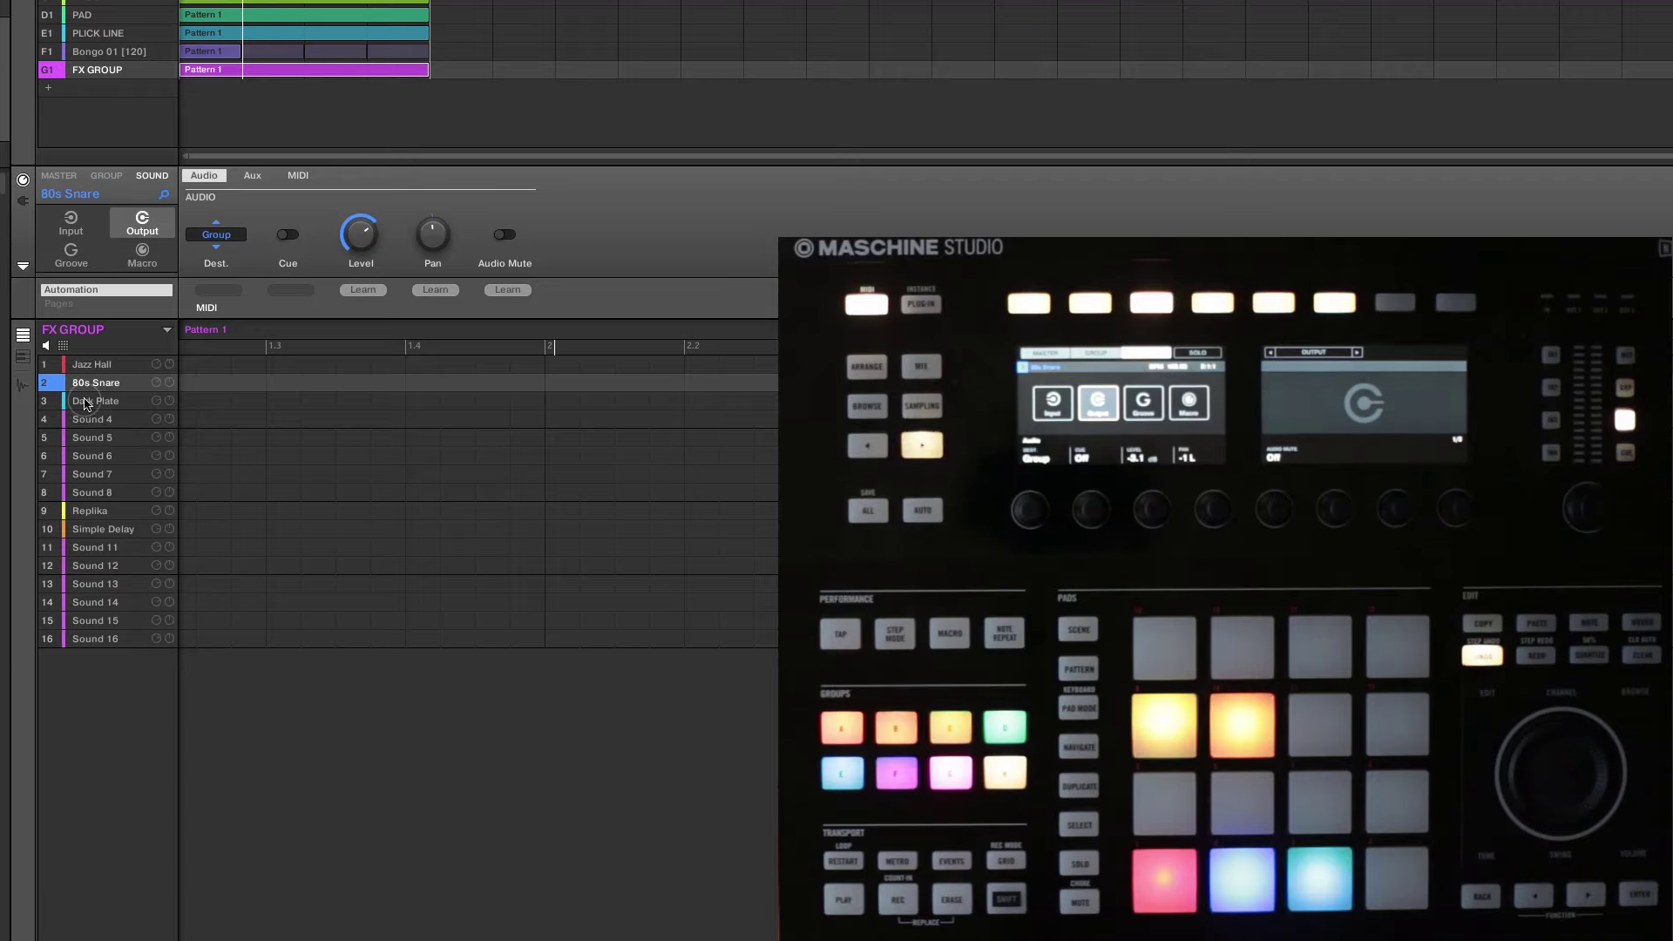
From Dark Plate, lower the FX GROUP output Level to about -9 dB, then reselect Jazz Hall
{"action": "left_click", "coordinate": [86, 402]}
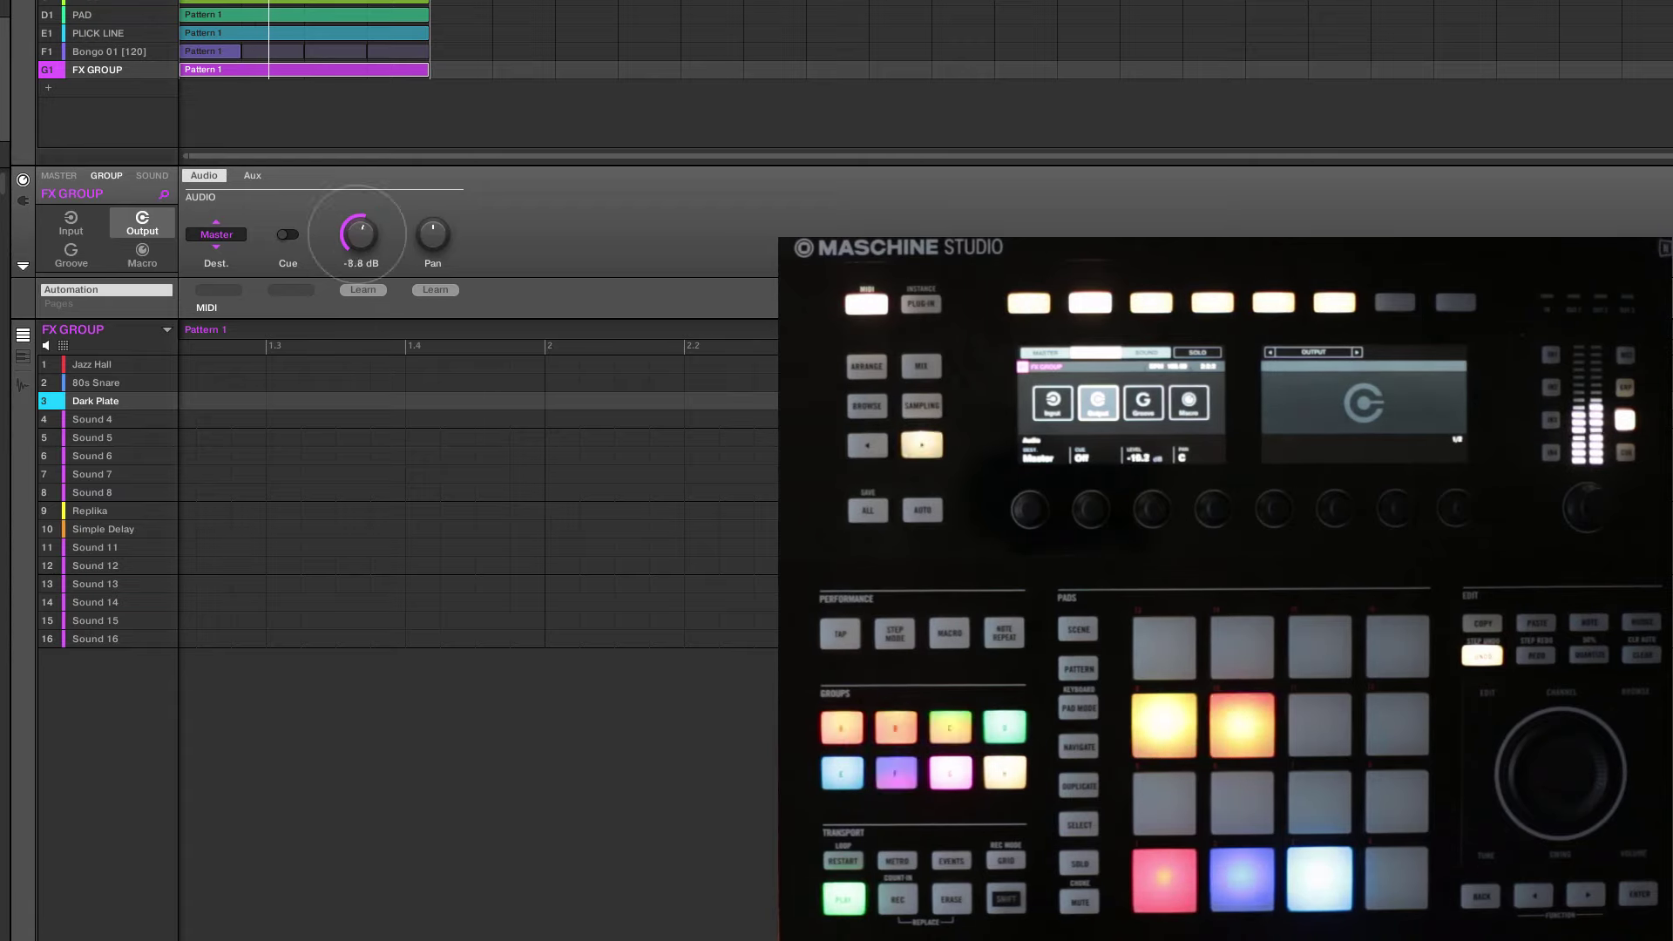
{"action": "left_click_drag", "start_coordinate": [364, 240], "coordinate": [363, 340]}
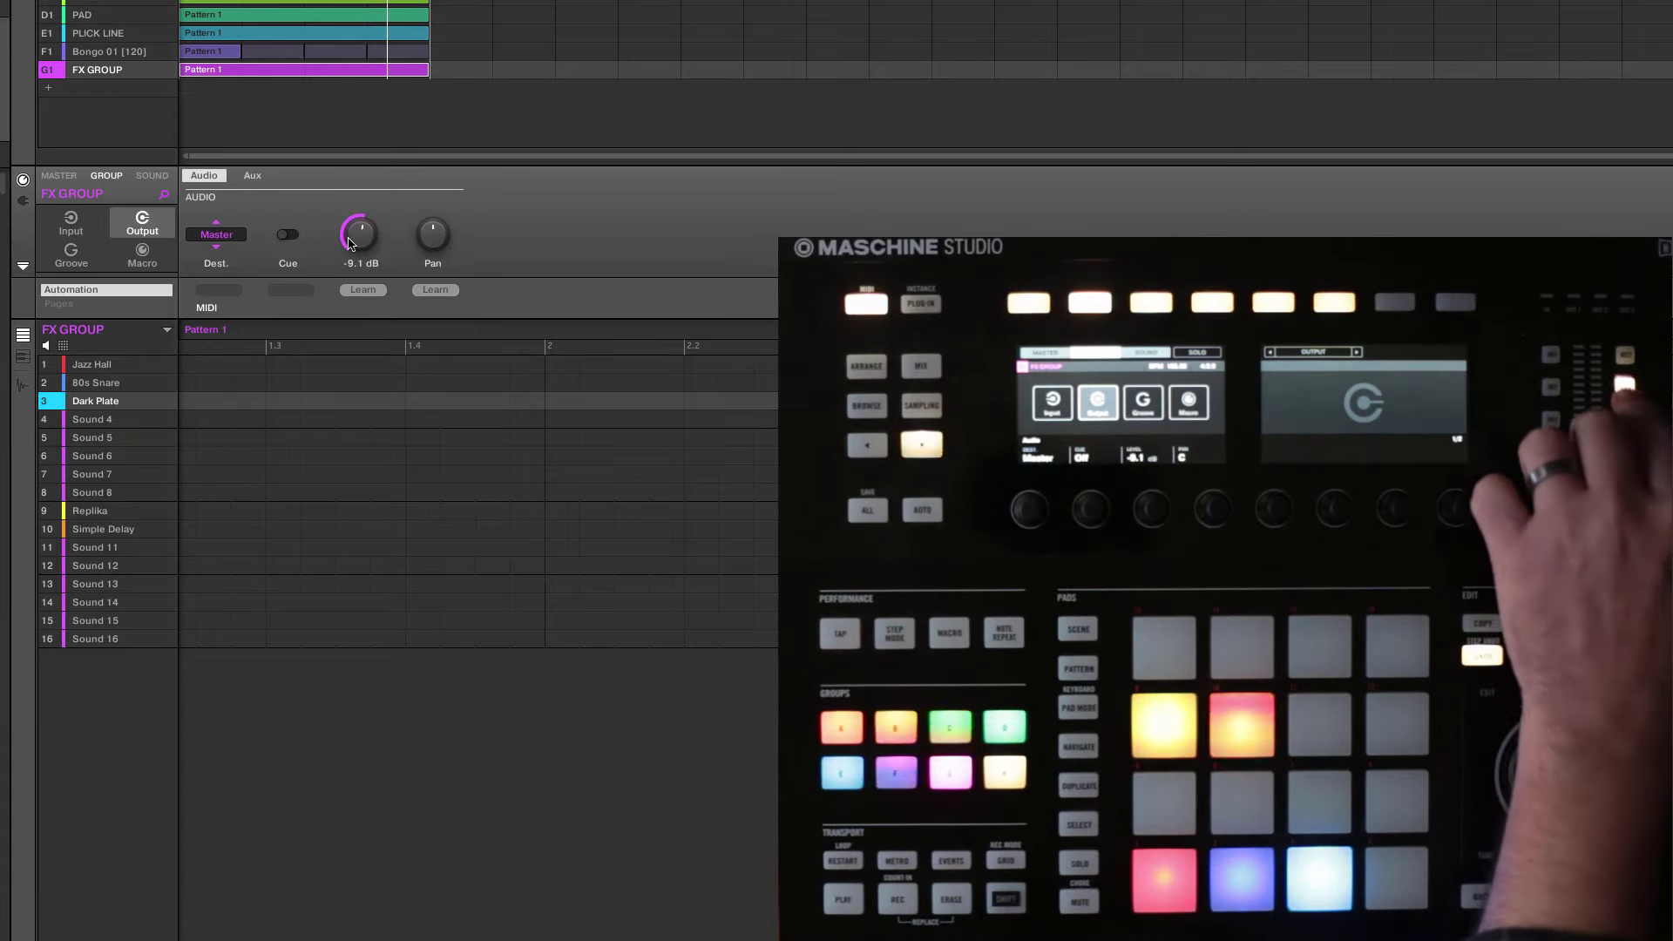
{"action": "left_click", "coordinate": [97, 367]}
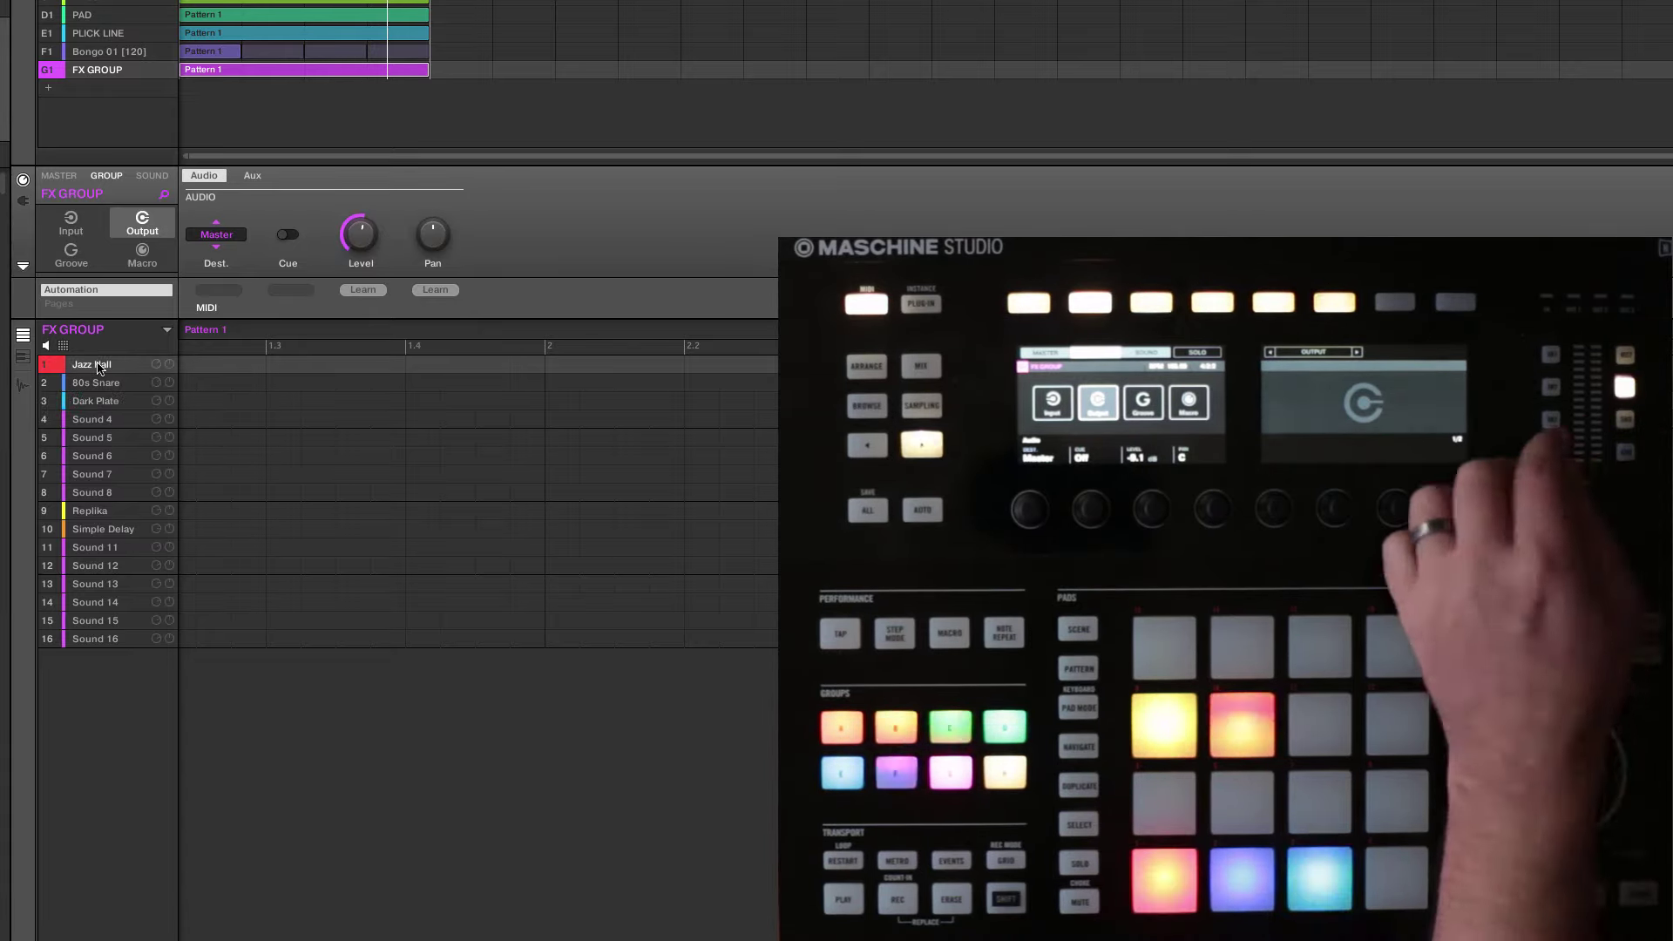